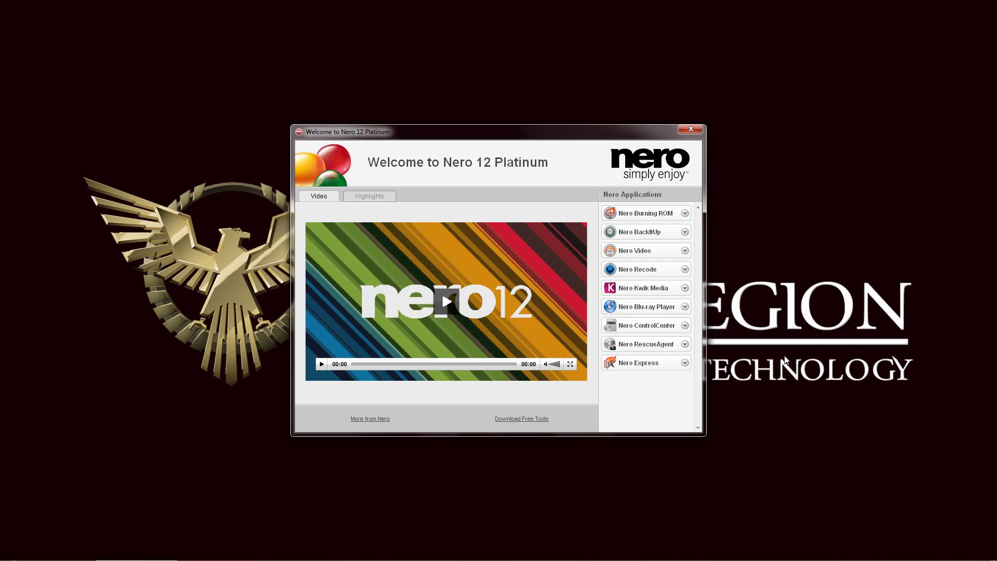
Open Nero Kwik Media and browse the photo and video folders on the Patriot Memory device.
click(686, 290)
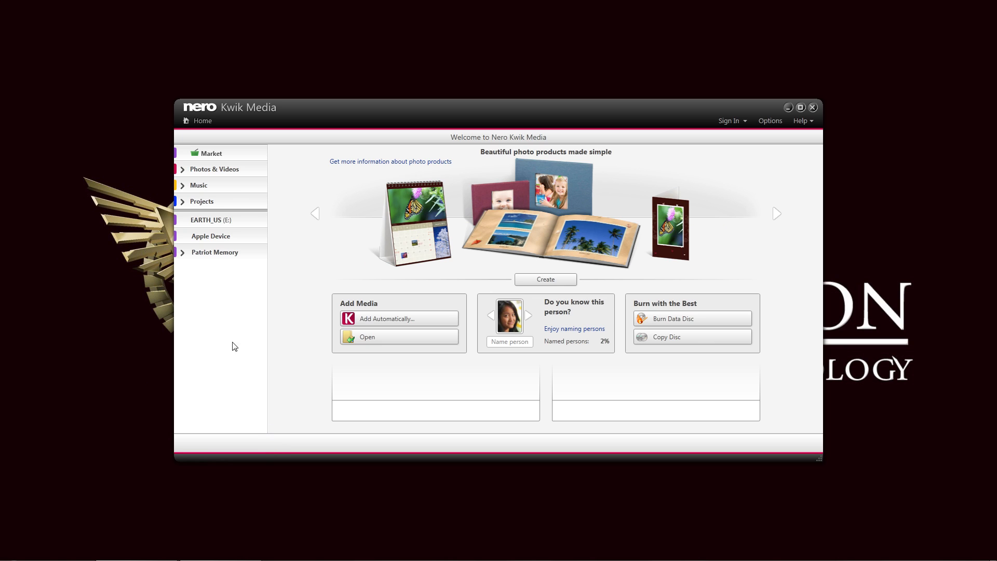
click(183, 253)
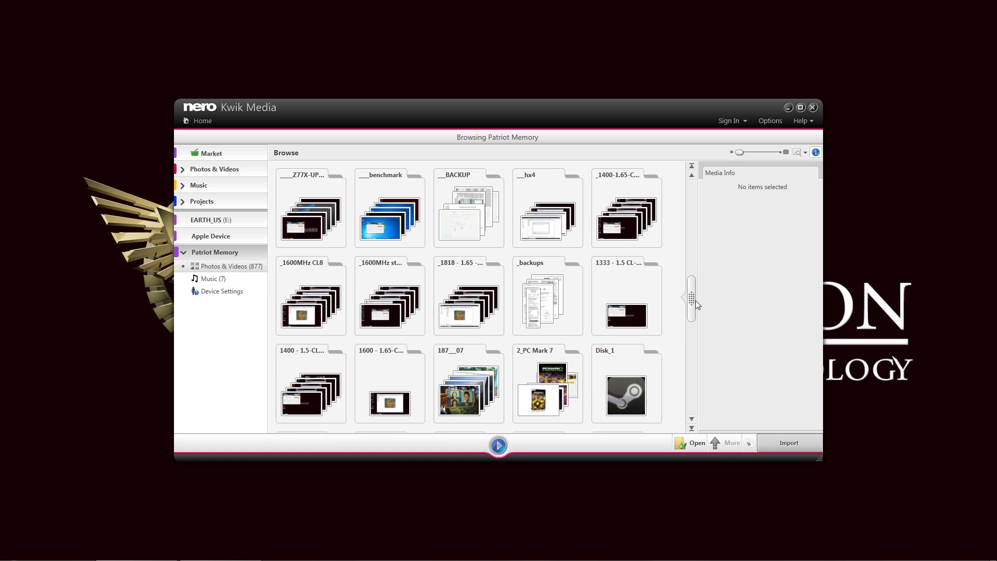
drag(695, 300, 693, 347)
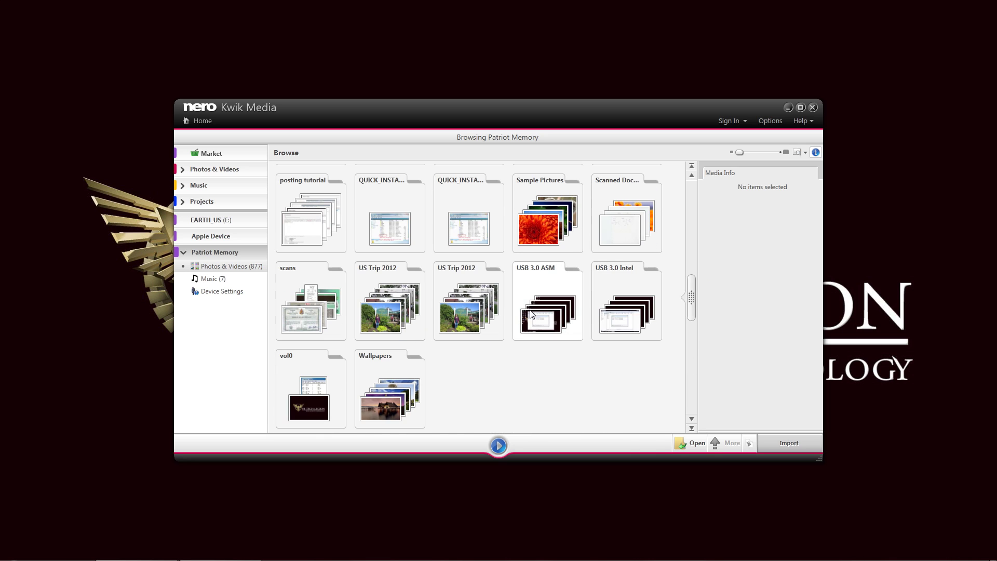
Import the Wallpapers folder from the device into a new album named "Wallpapers".
click(636, 288)
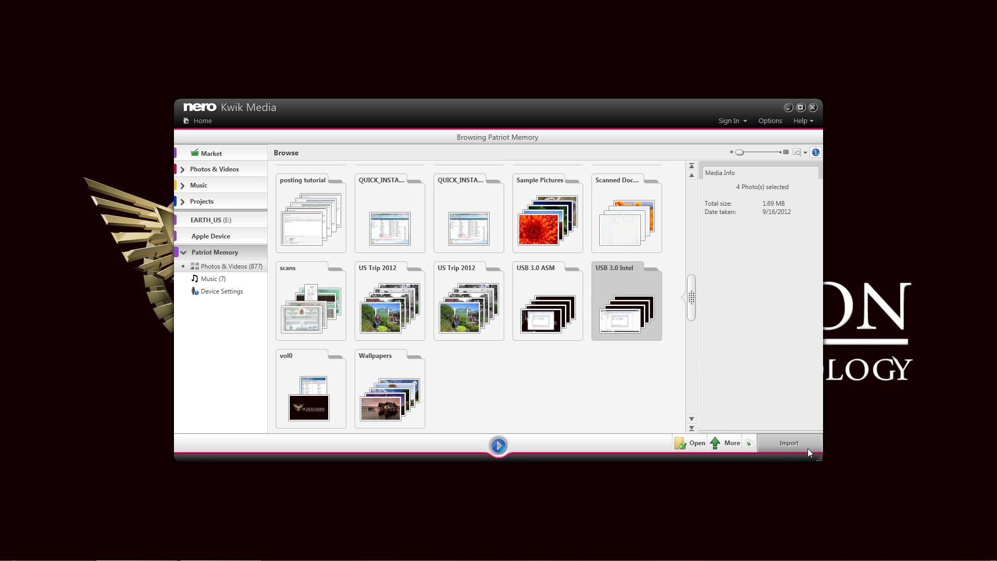
click(395, 397)
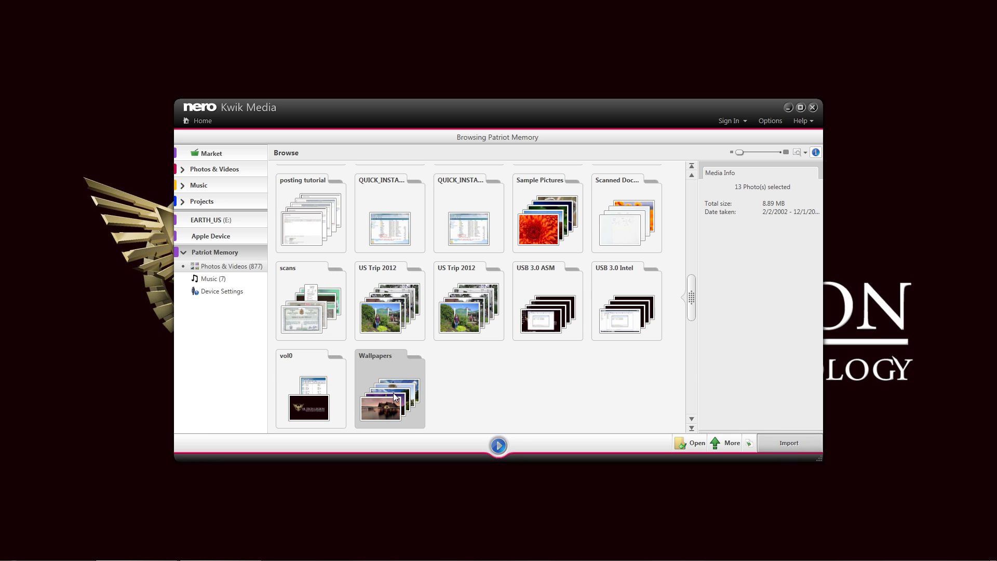
click(789, 442)
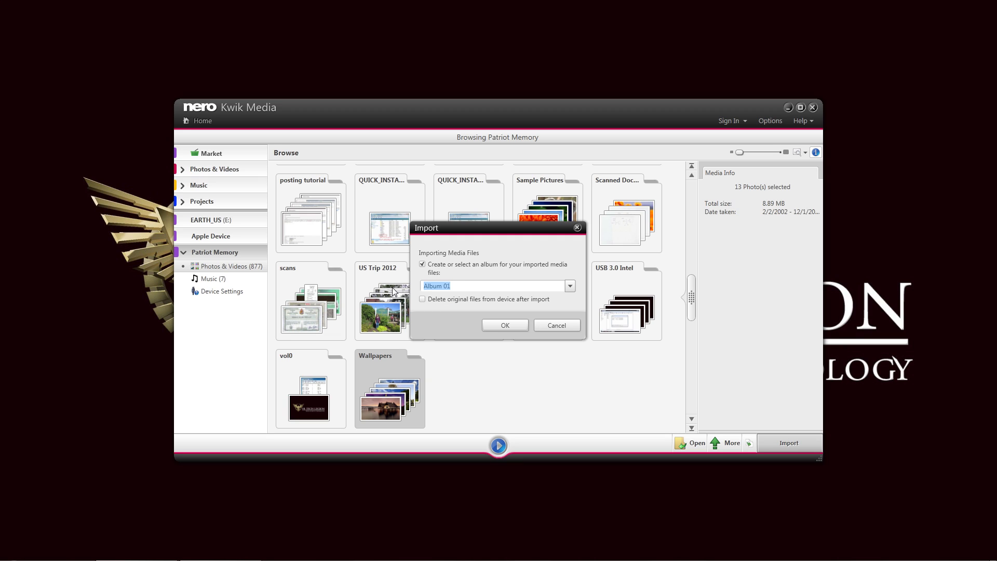
text(Wallpapers)
click(505, 325)
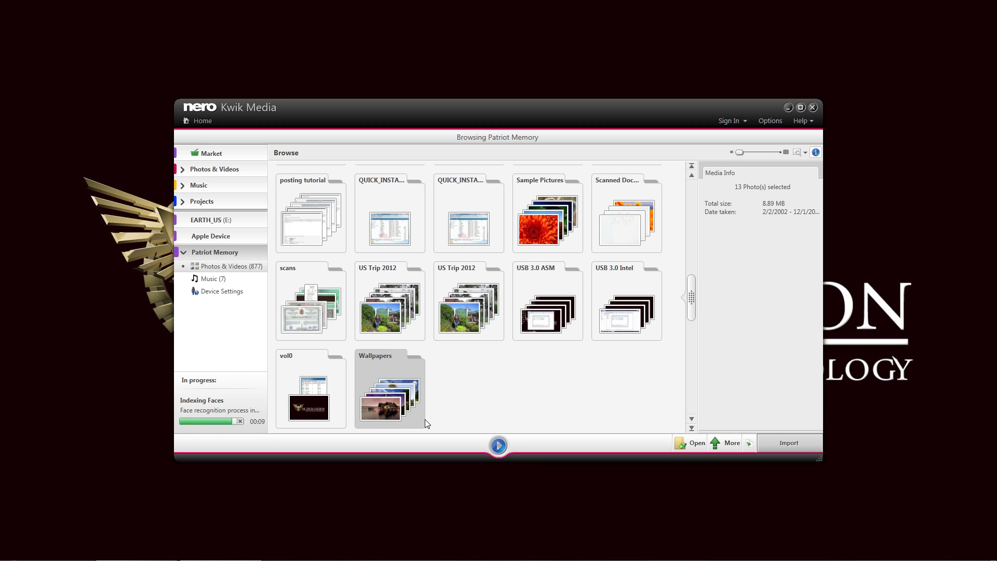
Look through the unnamed faces suggested on the home page and open the face-naming overview.
click(202, 120)
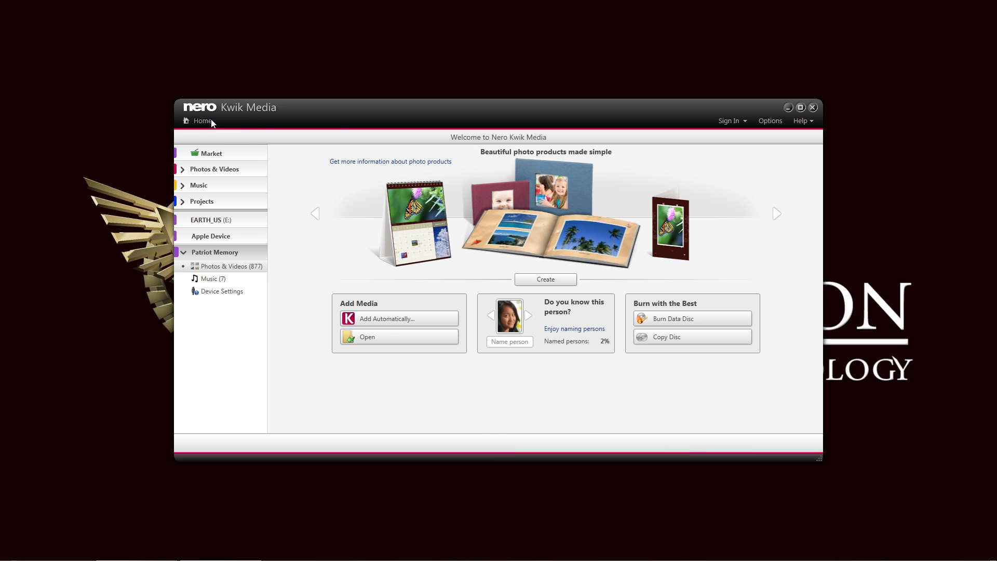
click(527, 316)
click(528, 319)
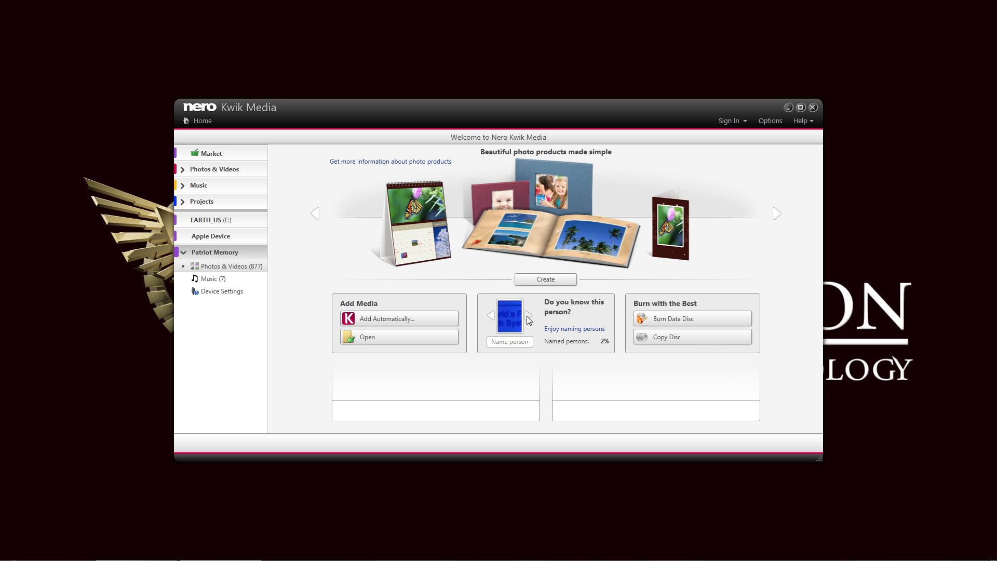
click(529, 322)
click(529, 321)
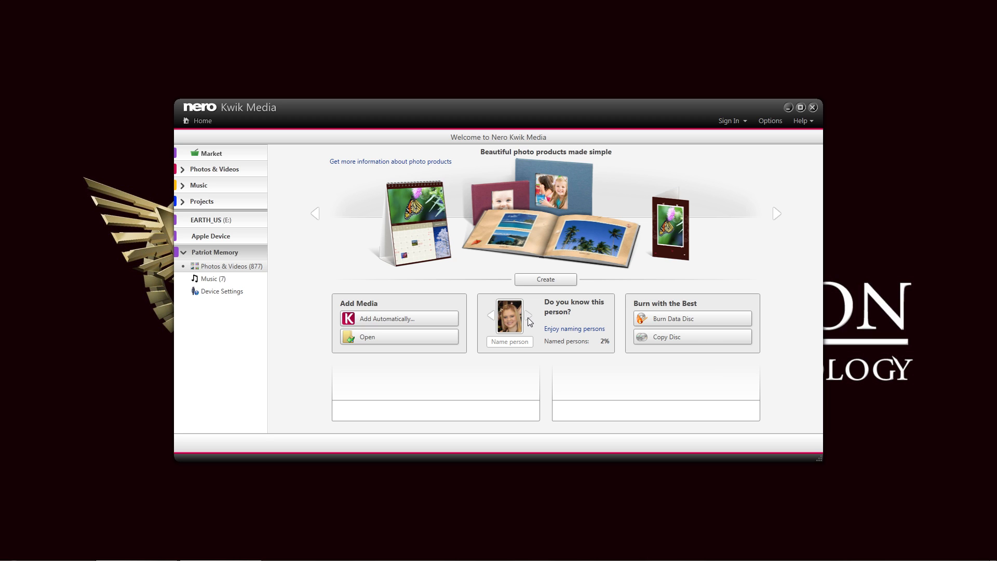
click(491, 317)
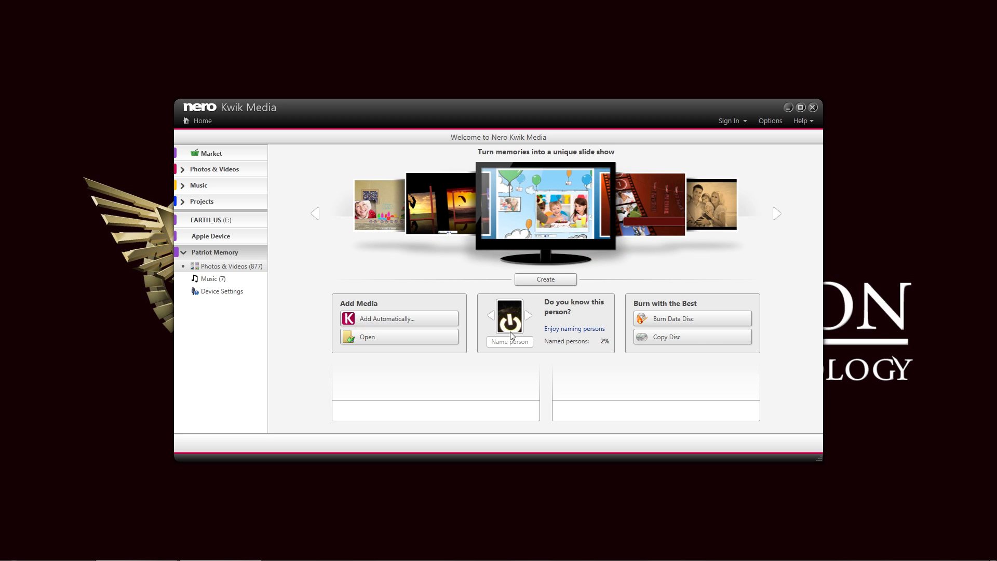
click(528, 317)
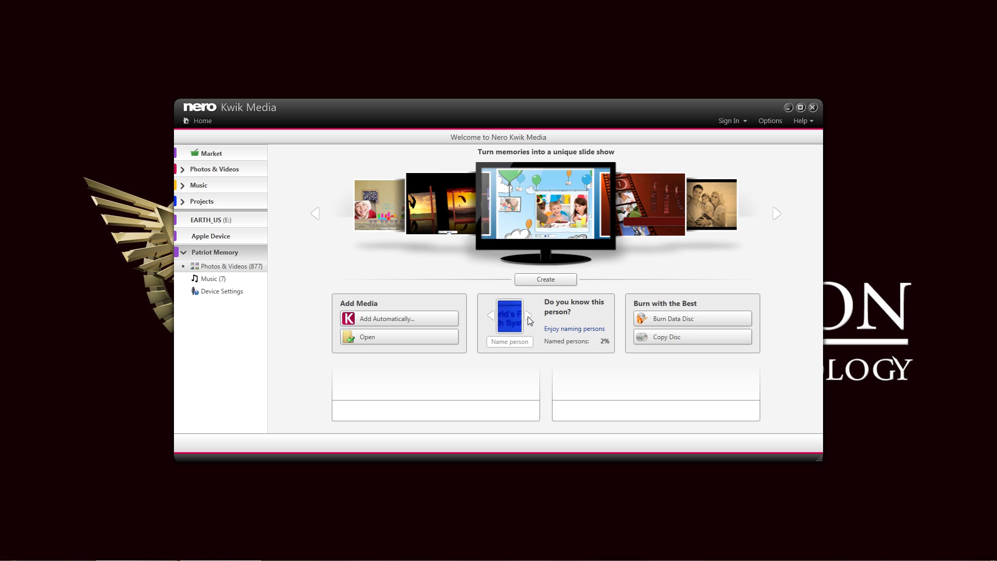
click(529, 315)
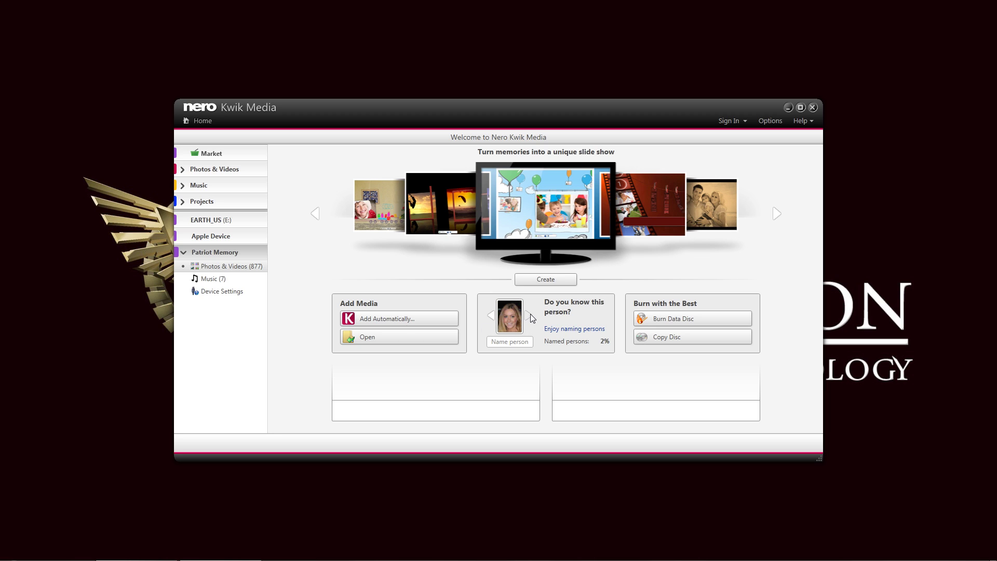
click(530, 315)
click(528, 317)
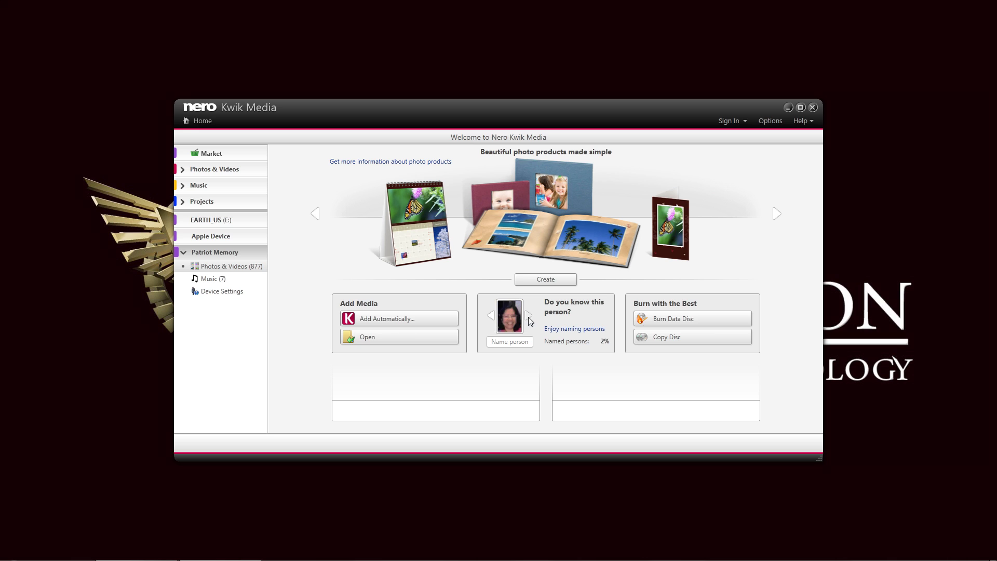
click(491, 315)
click(491, 315)
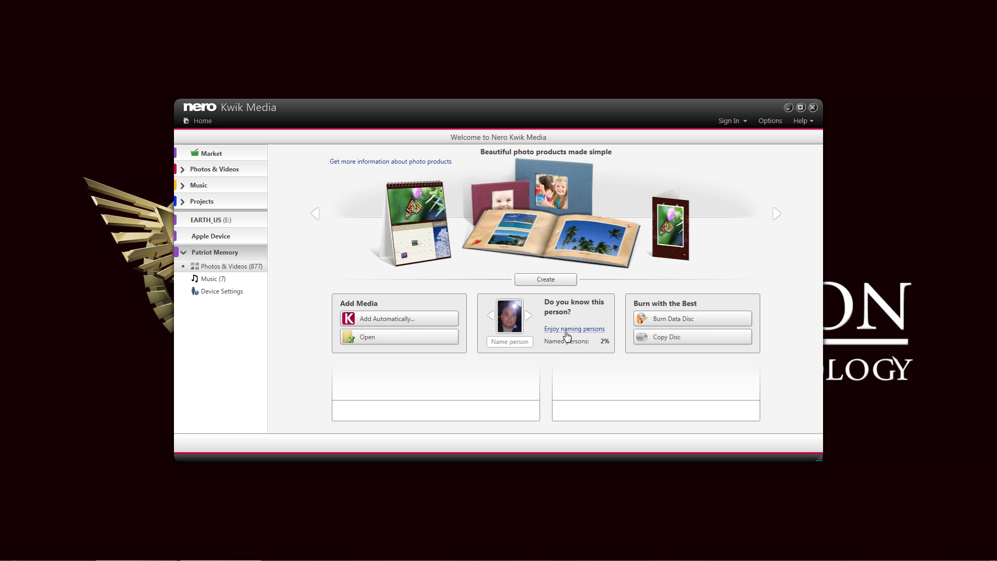
click(569, 329)
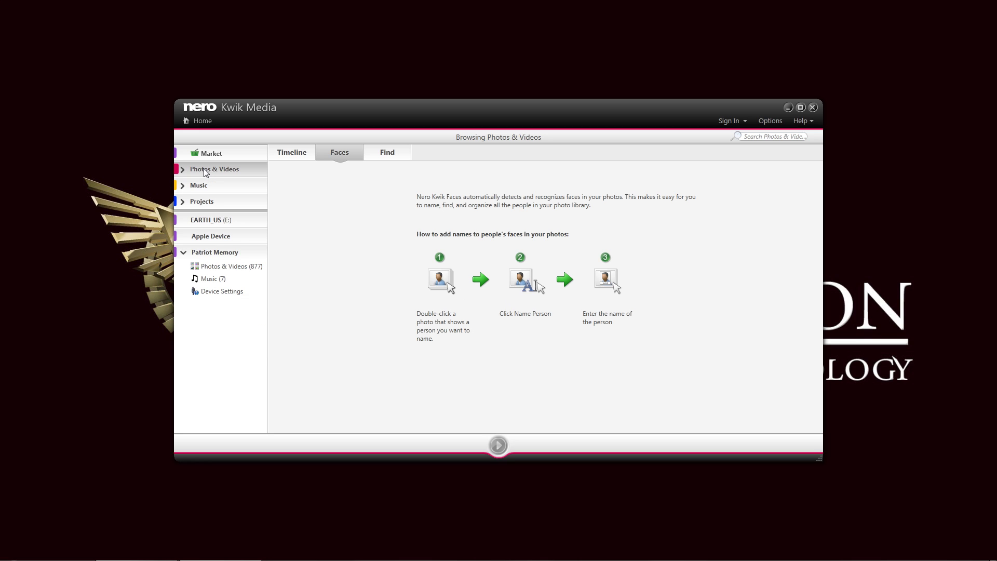
Open the photo DSC_0003 from the timeline of all photos and videos, and hide its media information.
click(210, 195)
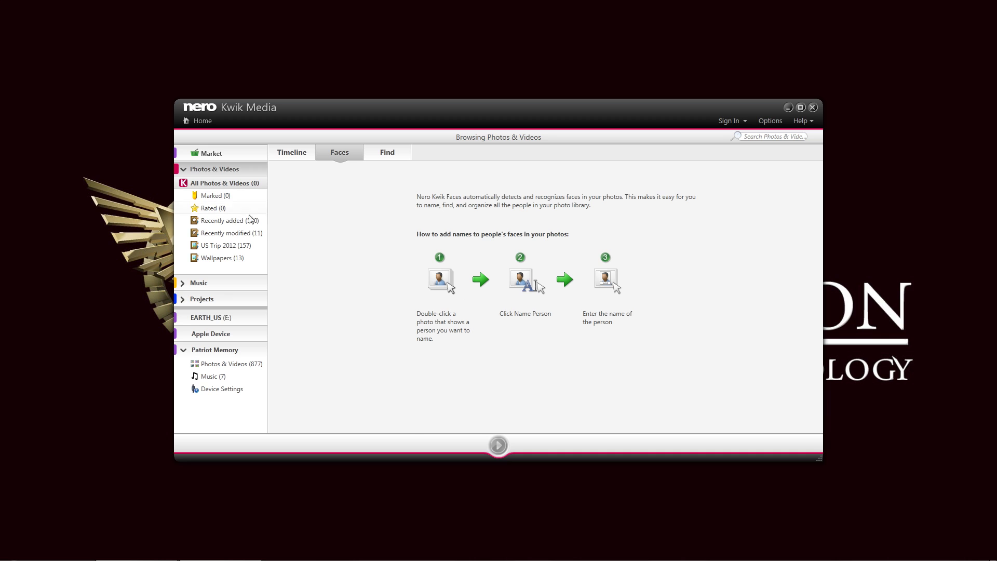
click(224, 183)
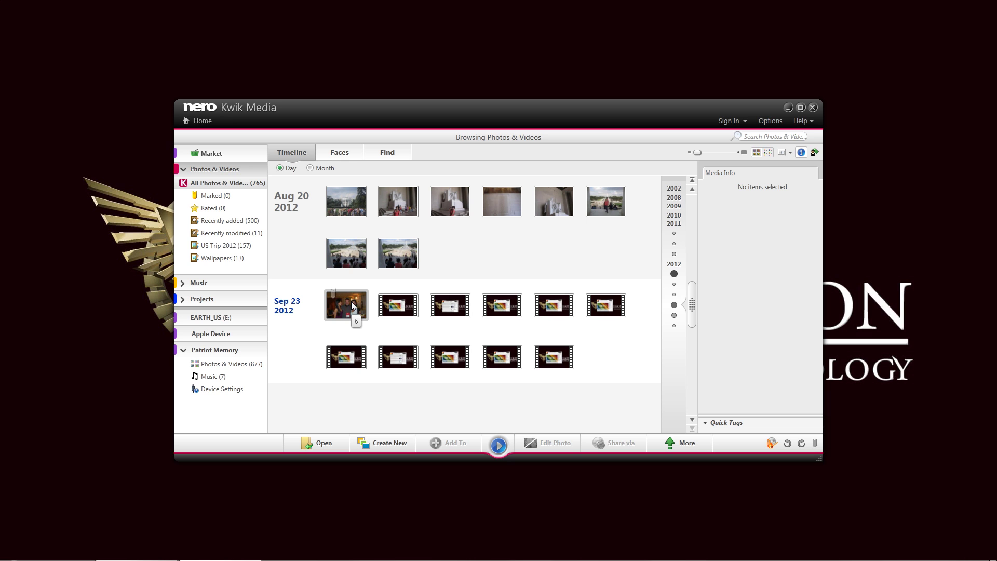
mouse_move(692, 304)
mouse_down()
mouse_move(692, 280)
mouse_move(694, 311)
mouse_move(692, 297)
mouse_up()
double_click(615, 302)
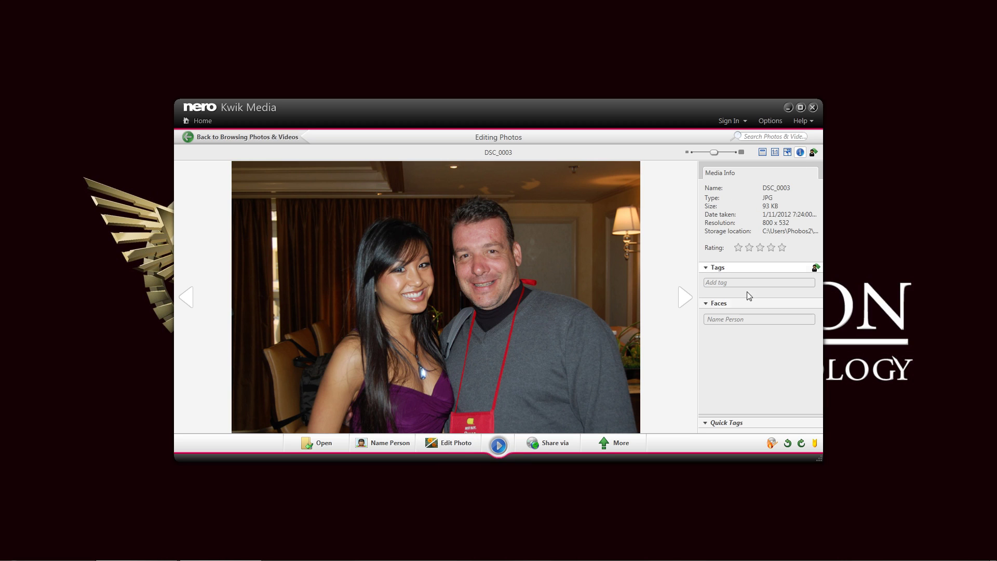
click(800, 153)
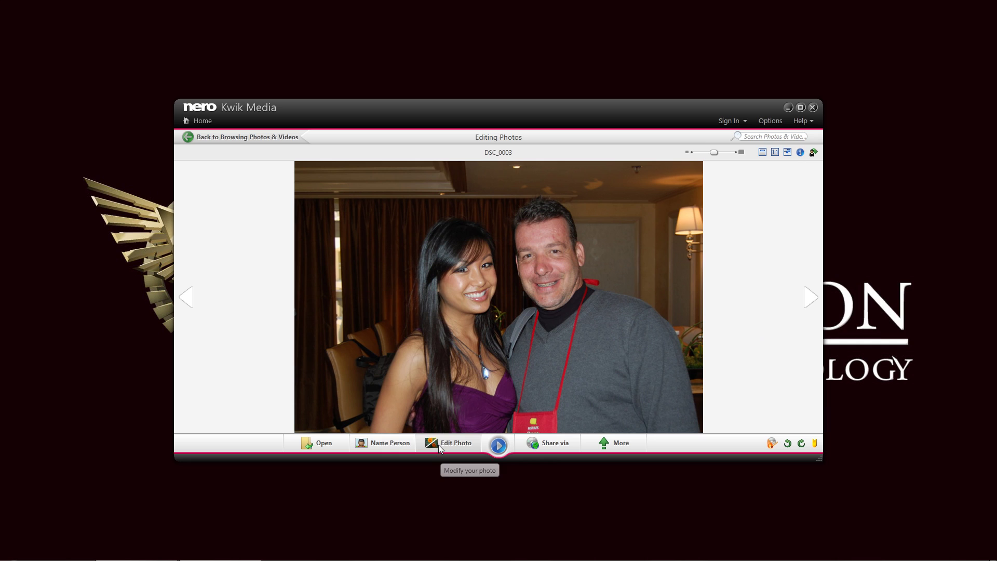
Try Auto Exposure and Red Eye Removal on the photo, and revert it to the original.
click(421, 447)
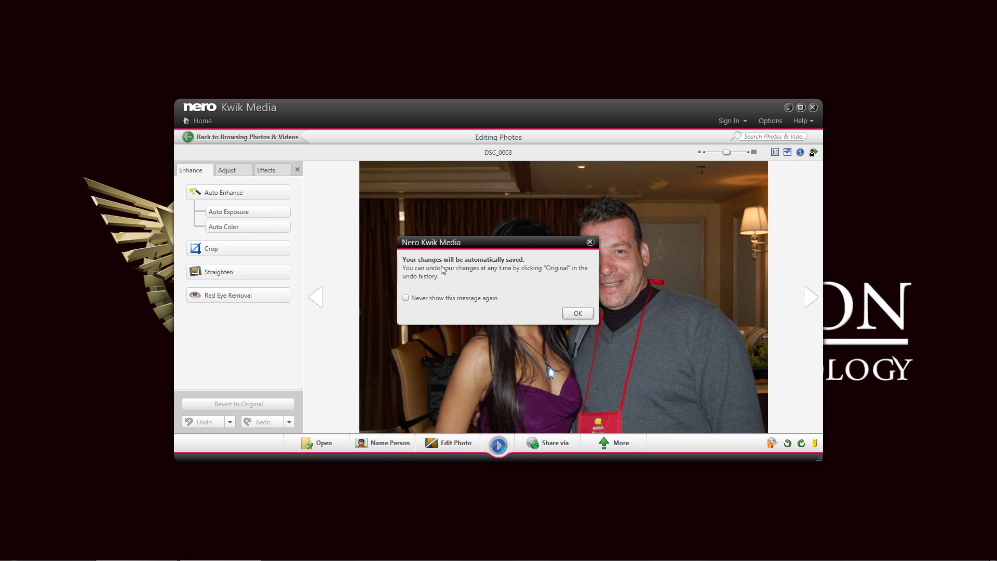
click(576, 314)
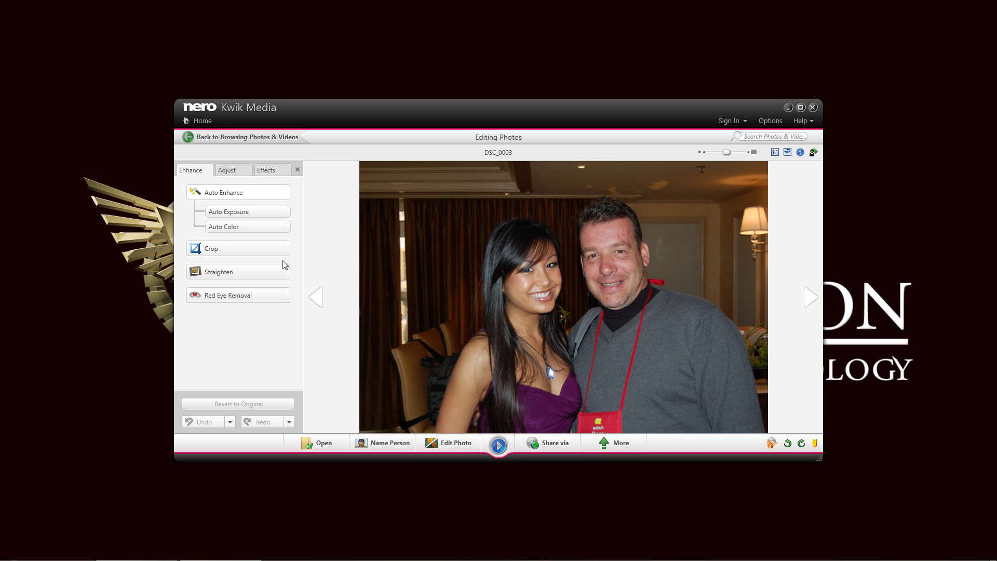
click(232, 214)
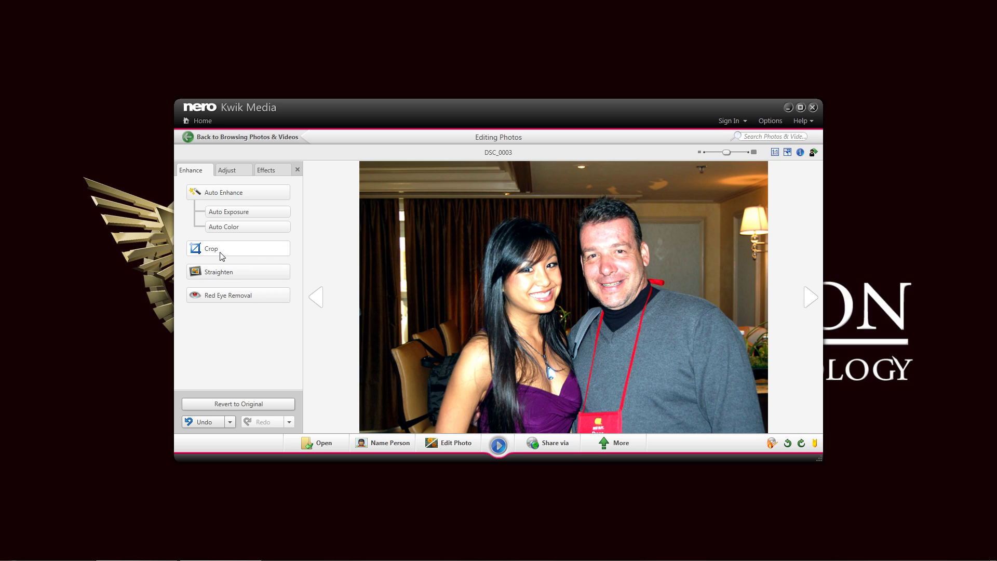
click(244, 303)
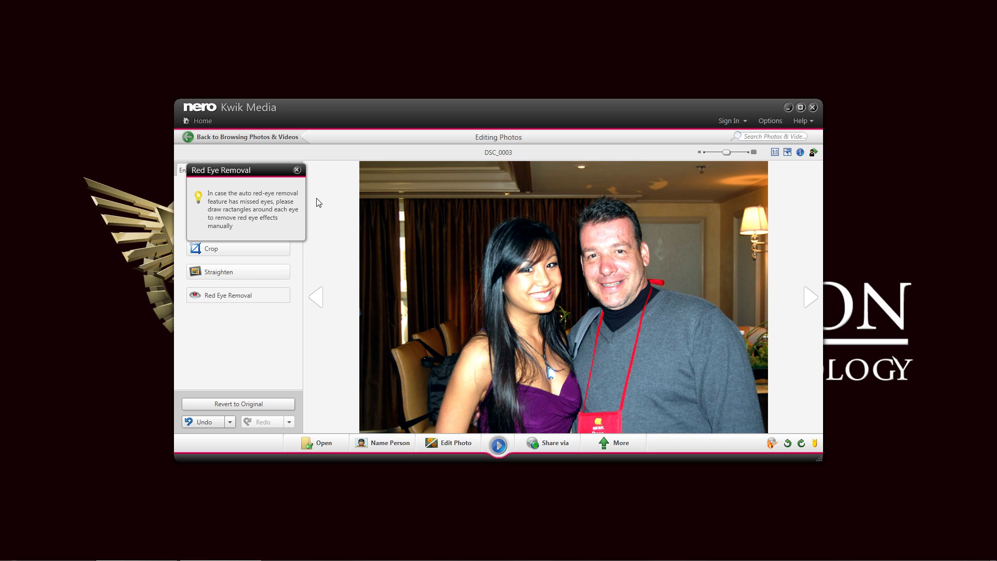
click(297, 171)
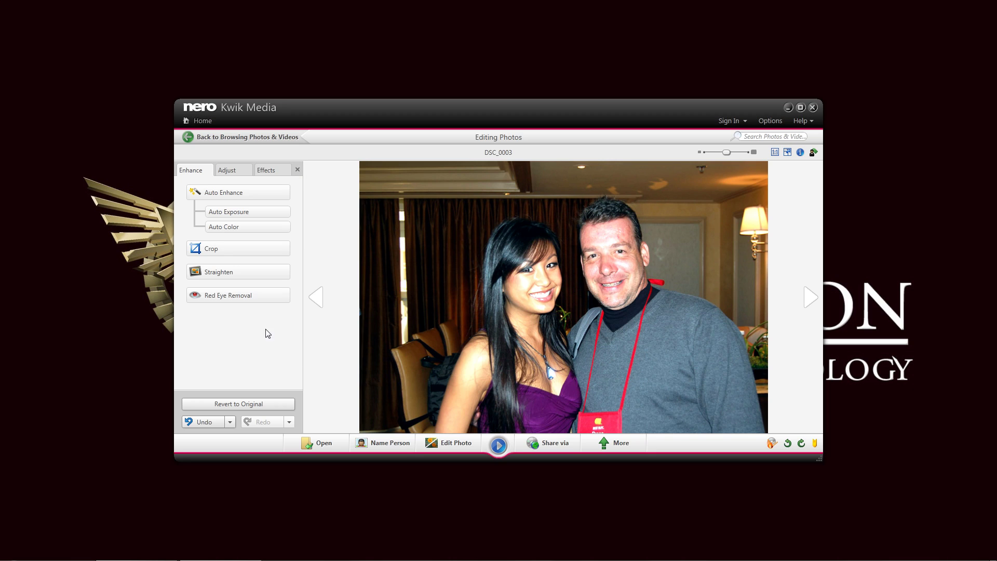
click(244, 400)
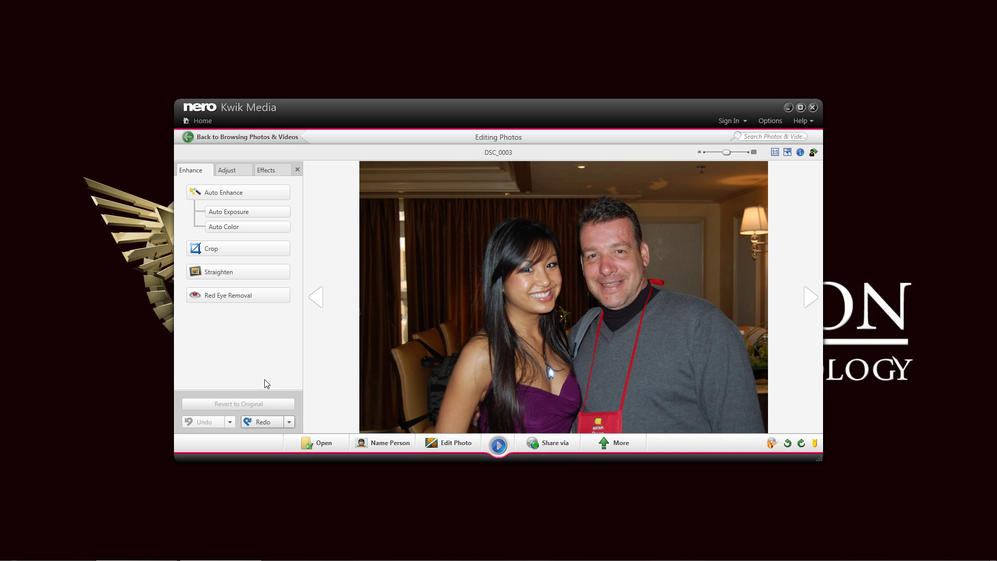
Examine the adjustment sliders and the available effects for the photo, and leave photo editing.
click(228, 171)
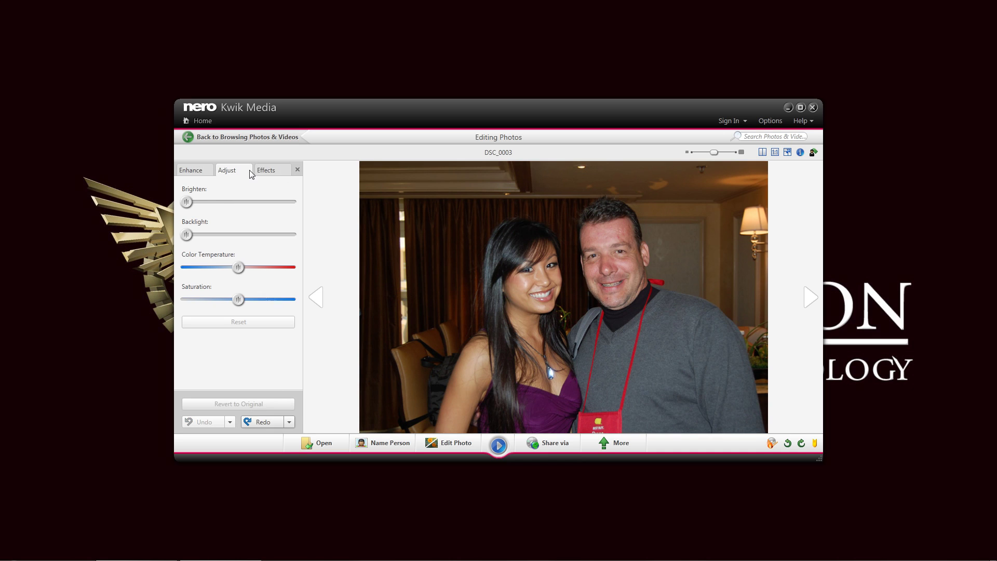
mouse_move(186, 204)
mouse_down()
mouse_move(243, 203)
mouse_move(186, 203)
mouse_up()
click(266, 171)
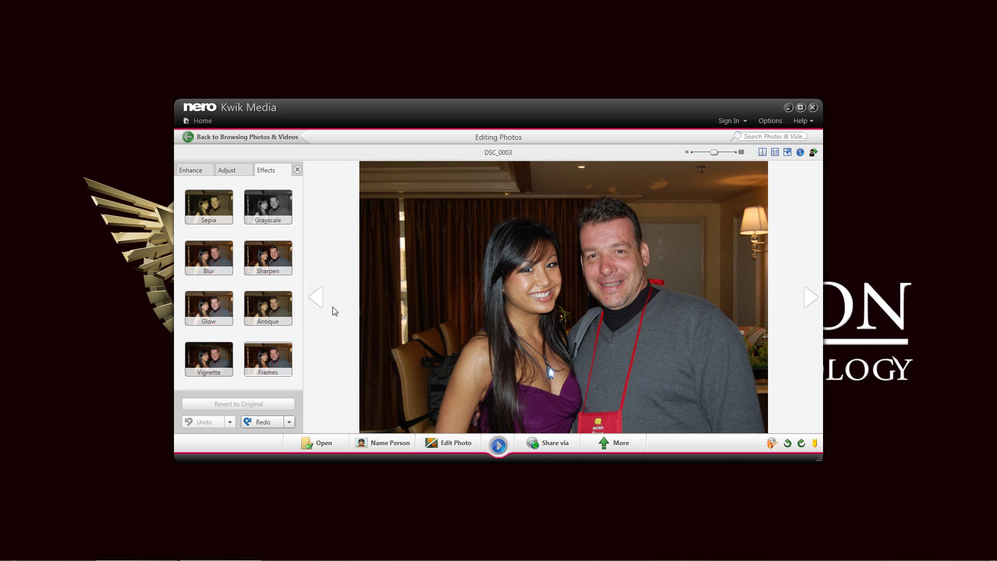
click(297, 170)
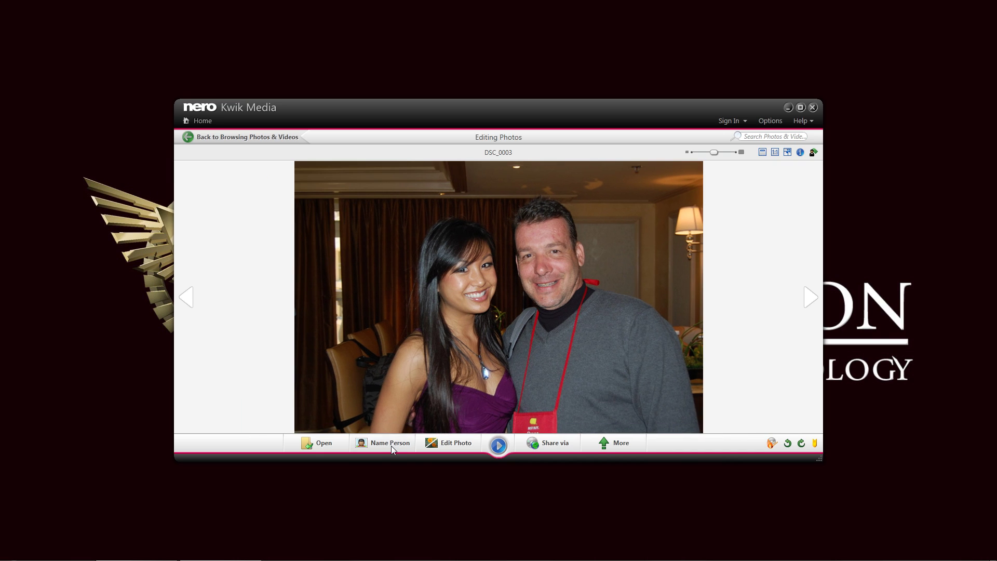
Examine the face tags on this photo and the ones following it, and return to browsing photos and videos.
click(382, 447)
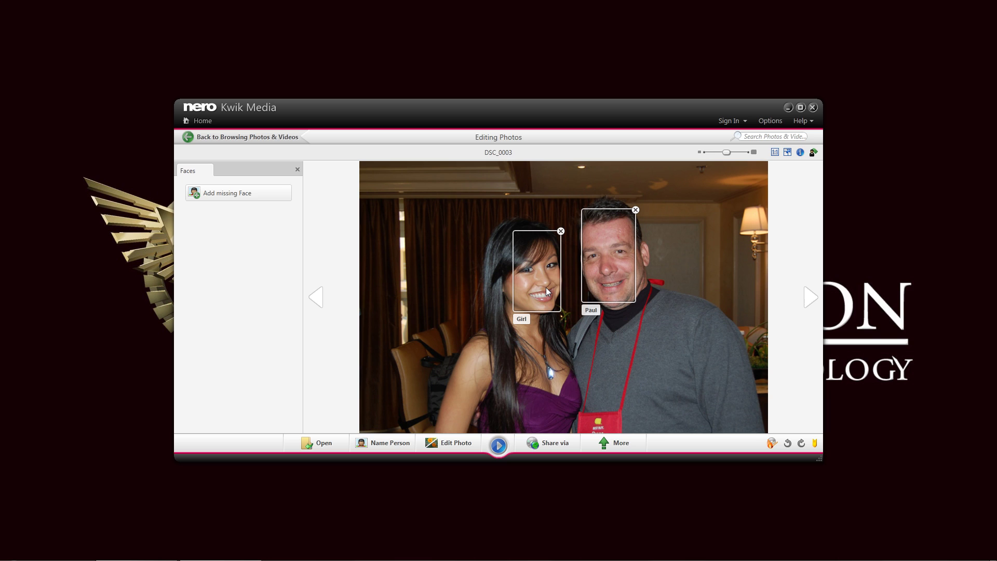
click(811, 297)
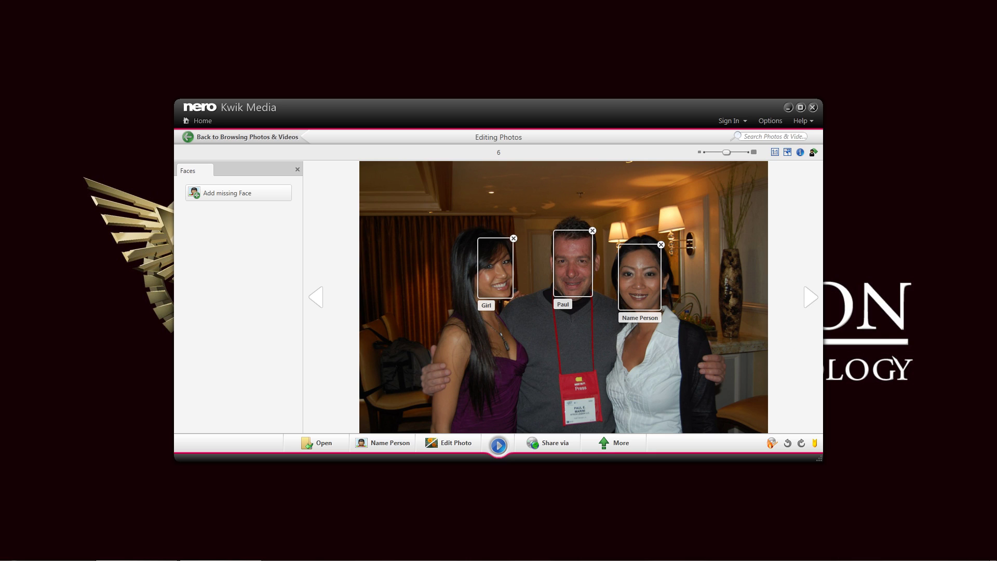
click(812, 301)
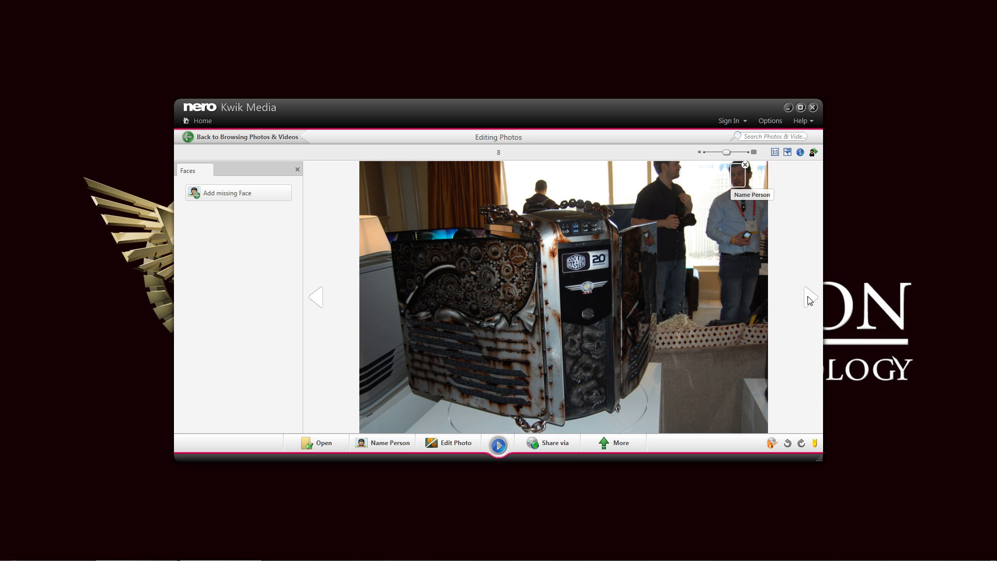
click(207, 138)
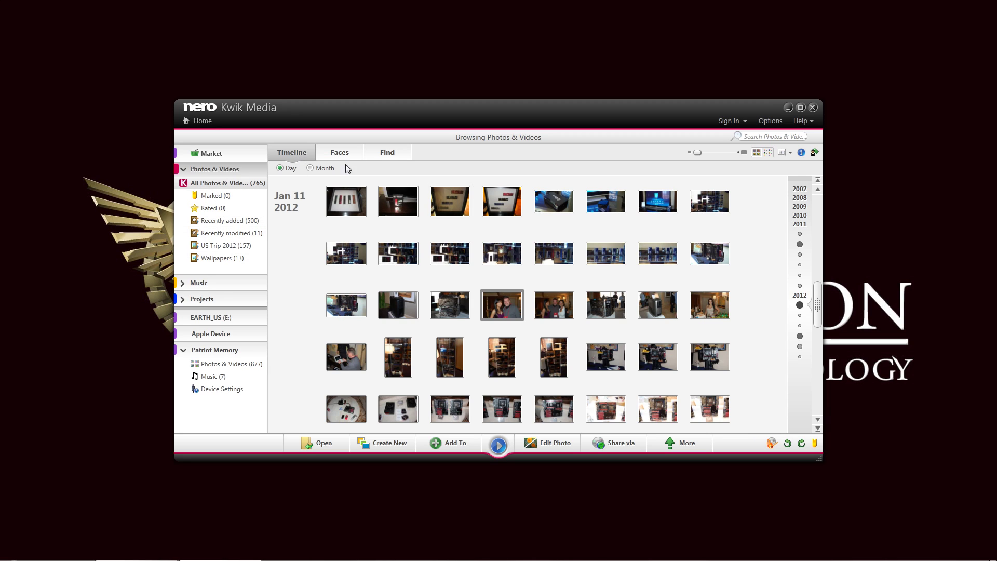
Group the photo timeline by month in detail view and show the Tag Manager.
click(309, 168)
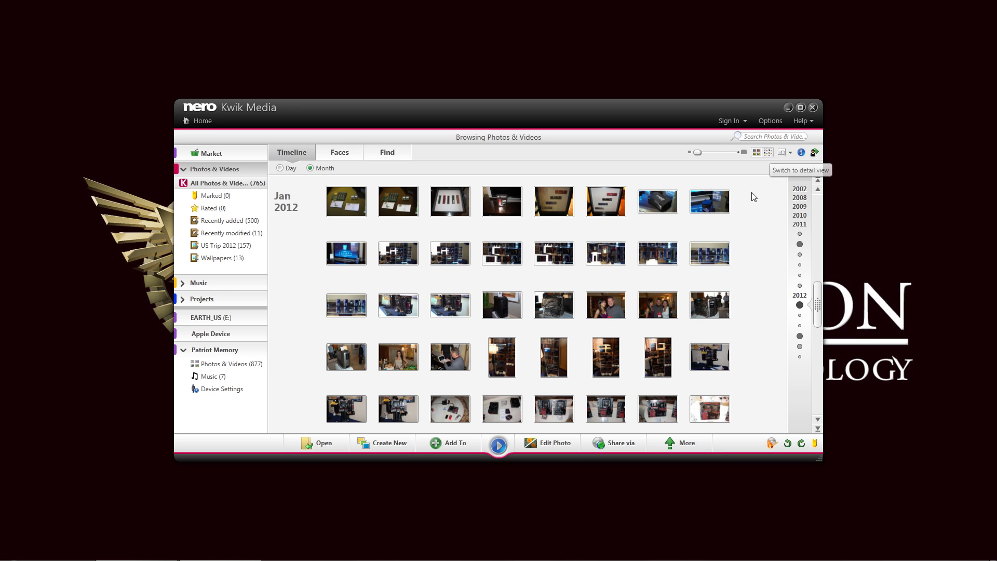
click(767, 152)
click(814, 152)
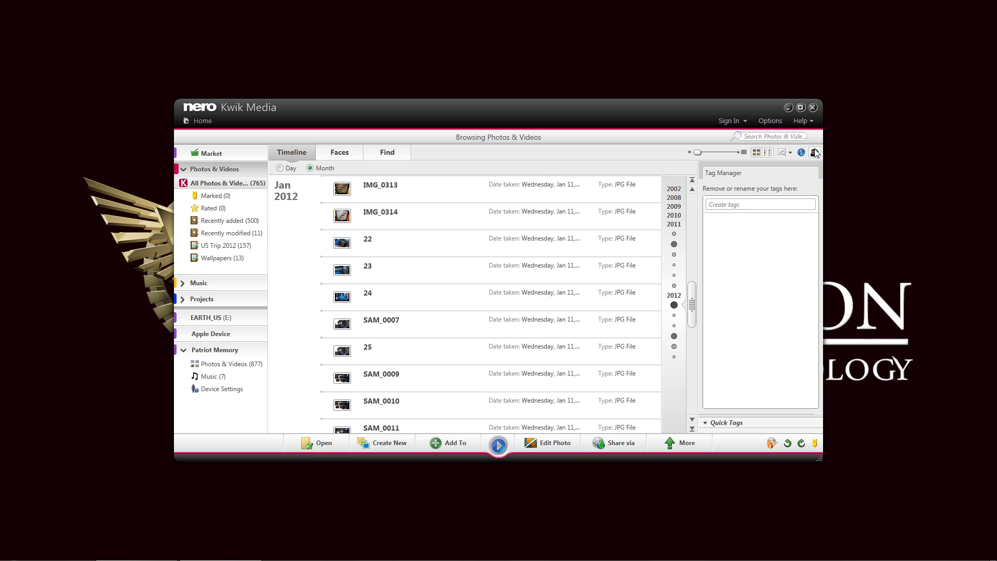
Hide the Tag Manager and group the photo timeline by day.
click(815, 154)
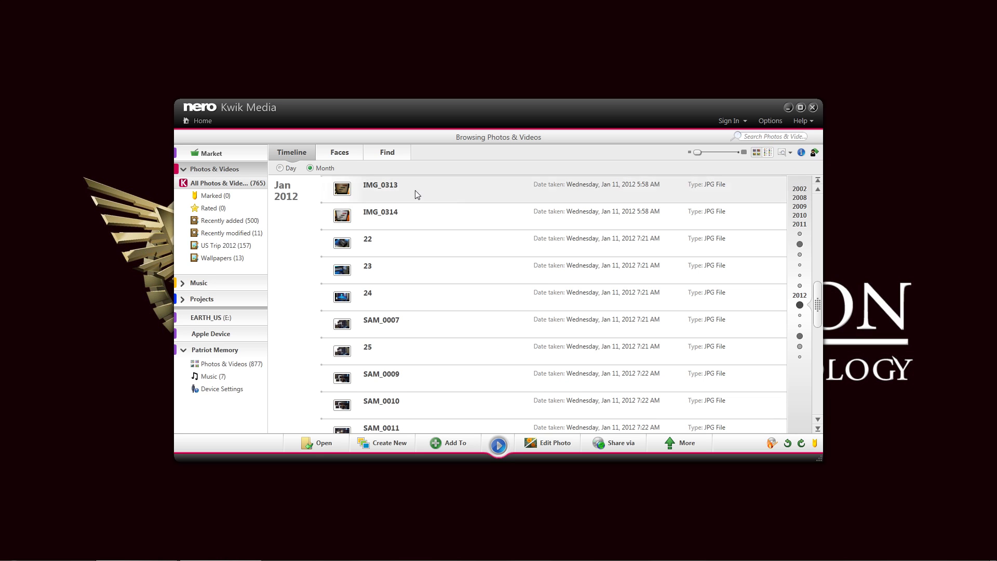
click(281, 168)
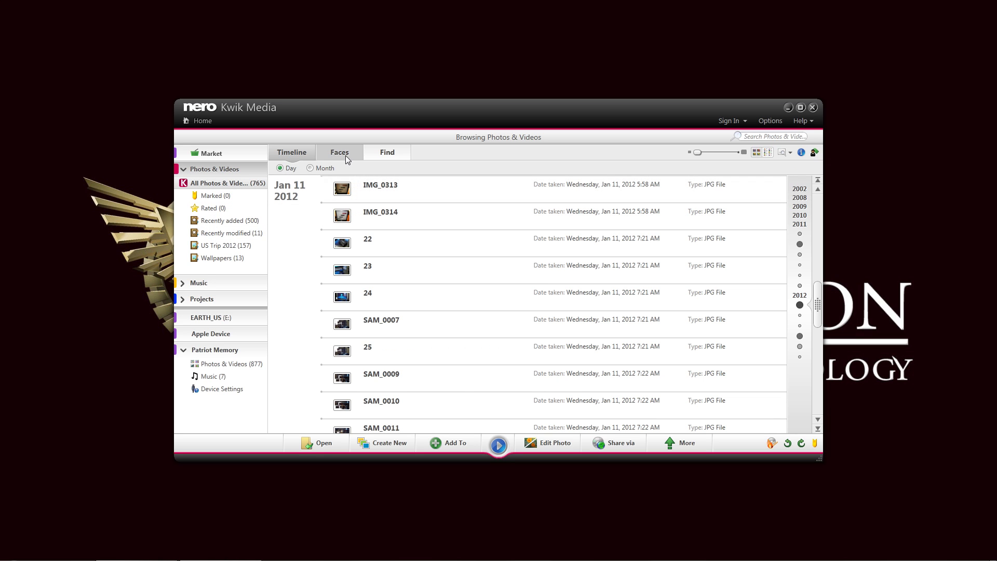
Find the photos and videos tagged Day 3, look through the results, and briefly show the media information.
click(385, 155)
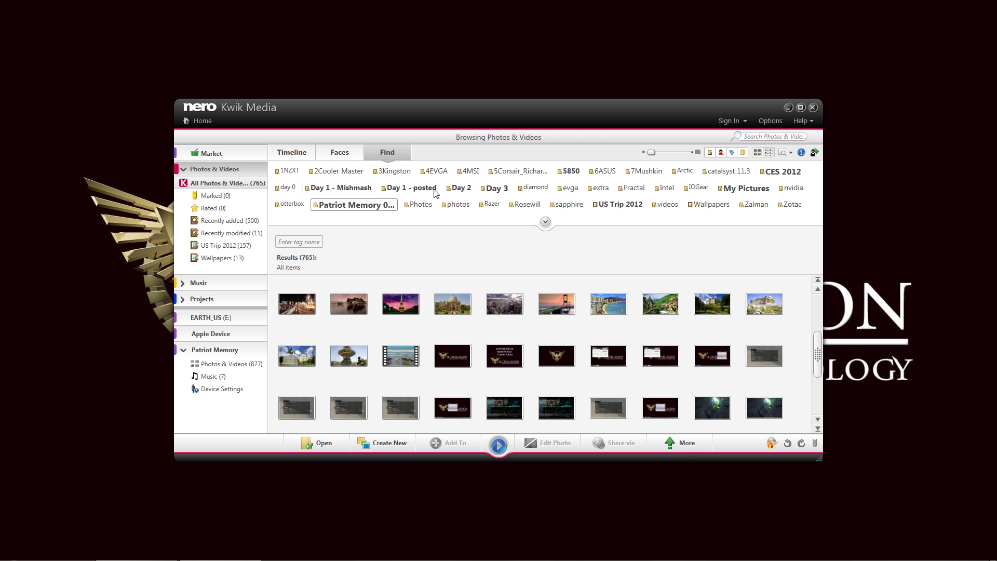
click(491, 191)
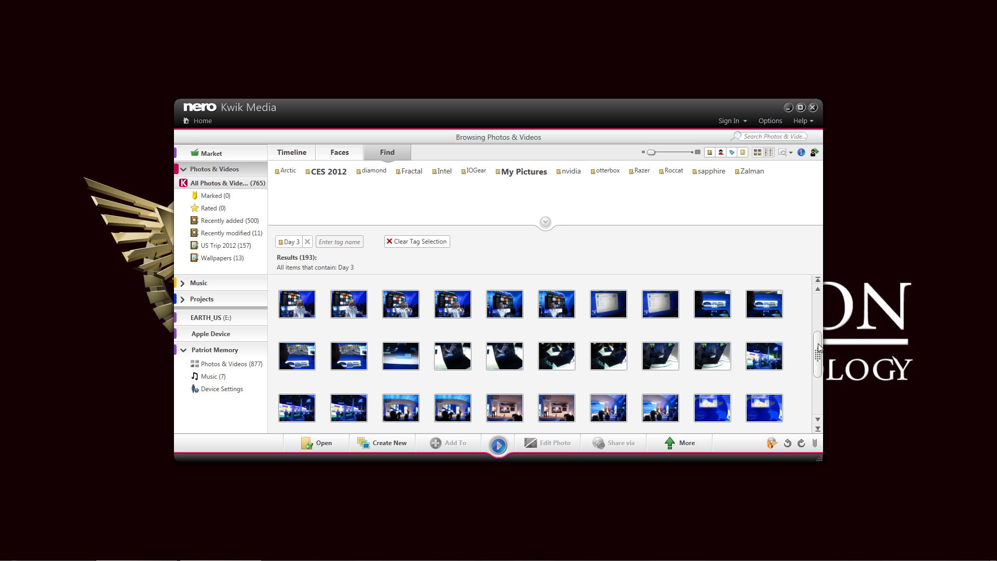
drag(819, 348, 819, 403)
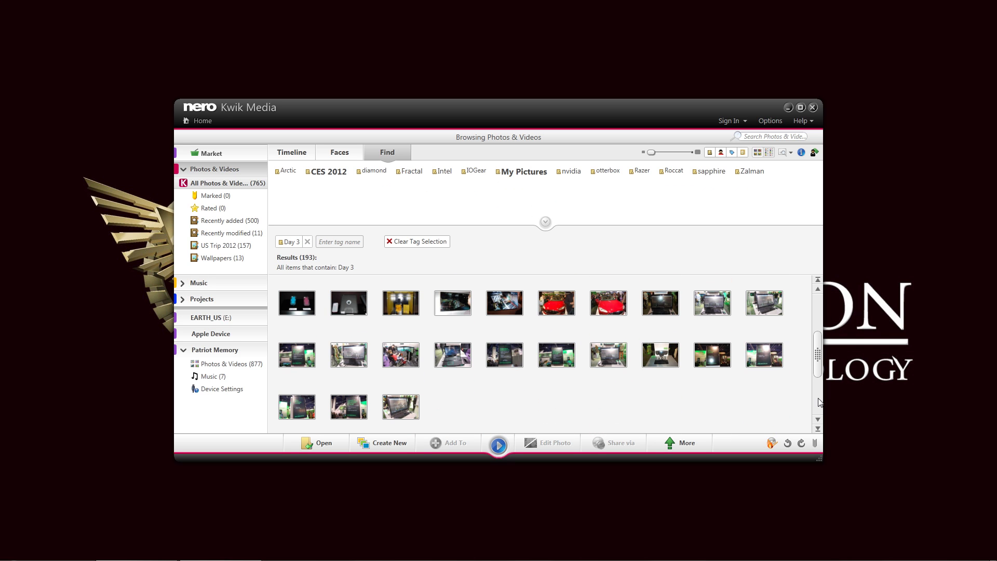
mouse_move(824, 358)
mouse_down()
mouse_move(822, 330)
mouse_move(811, 369)
mouse_up()
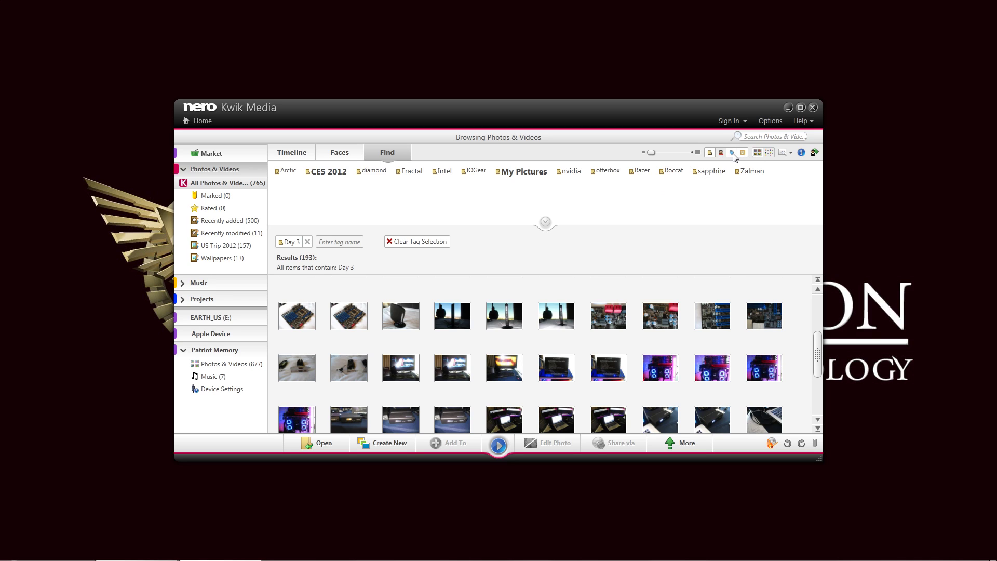
click(803, 154)
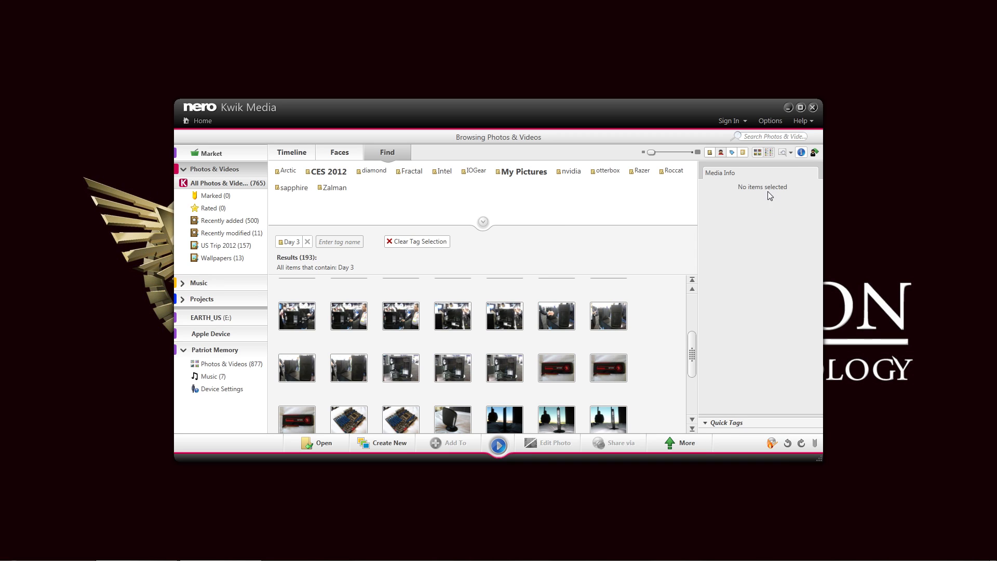
click(801, 153)
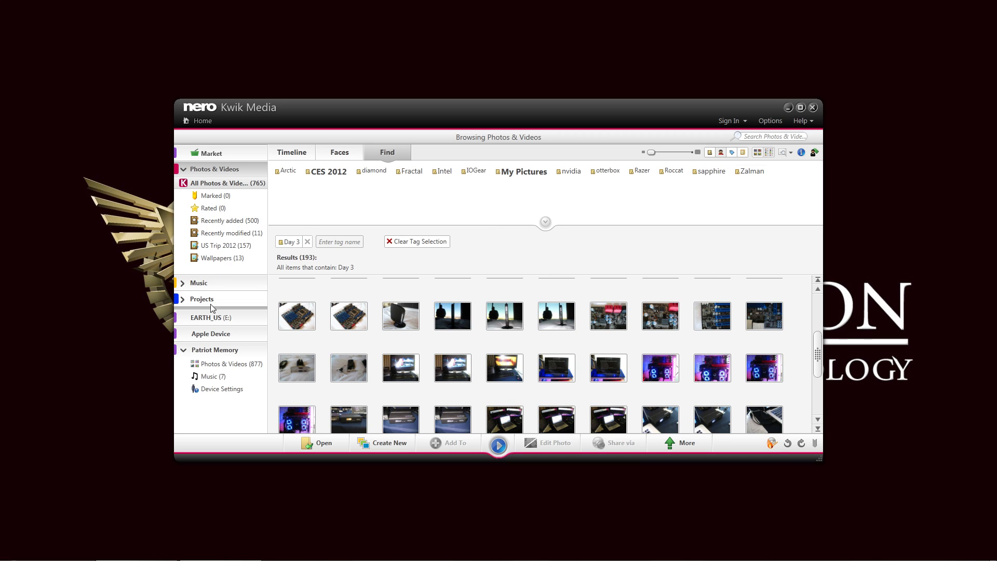
Browse the music library by genre, artist and album, and collapse the Photos & Videos and Music sections.
click(231, 281)
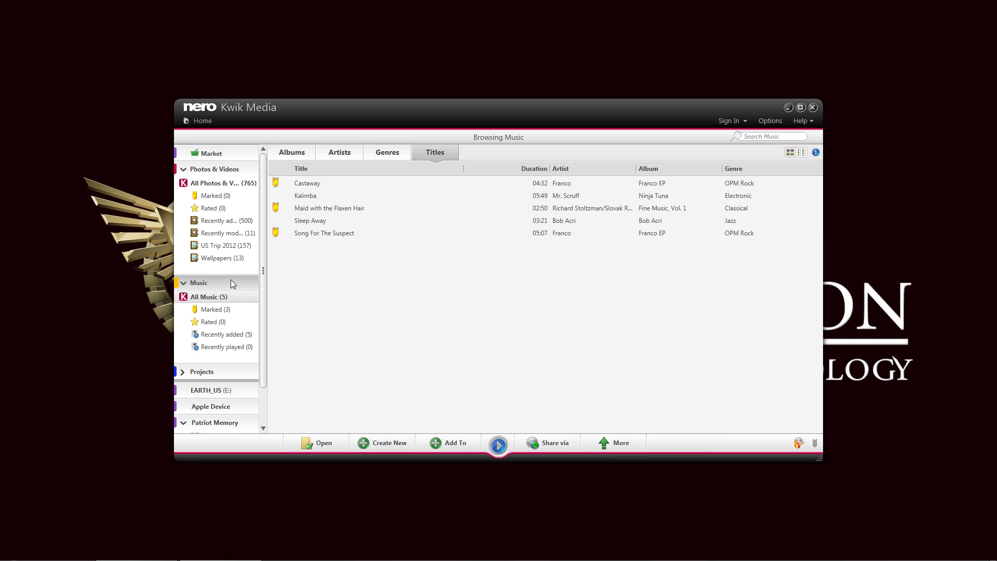
click(205, 169)
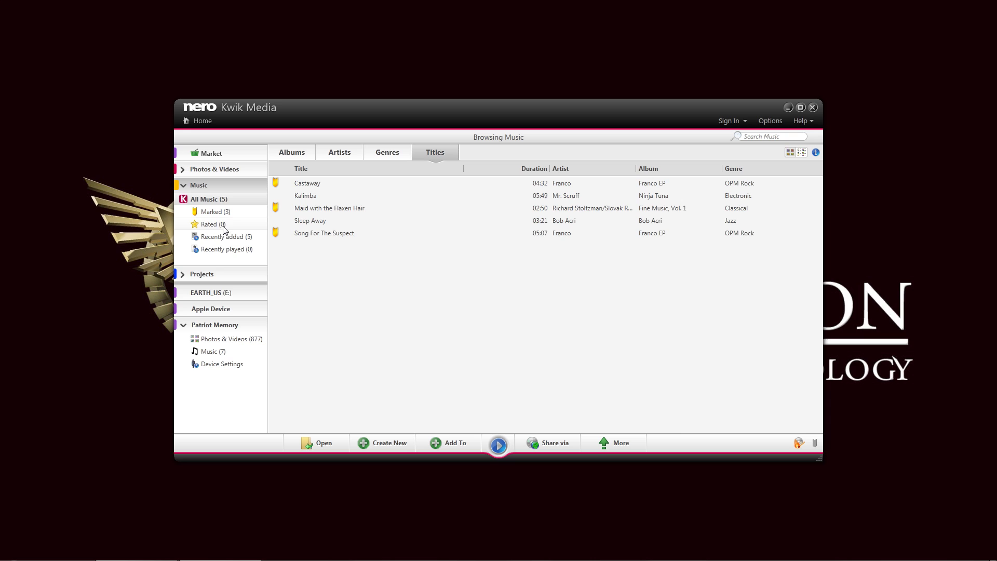
click(381, 158)
click(333, 157)
click(304, 153)
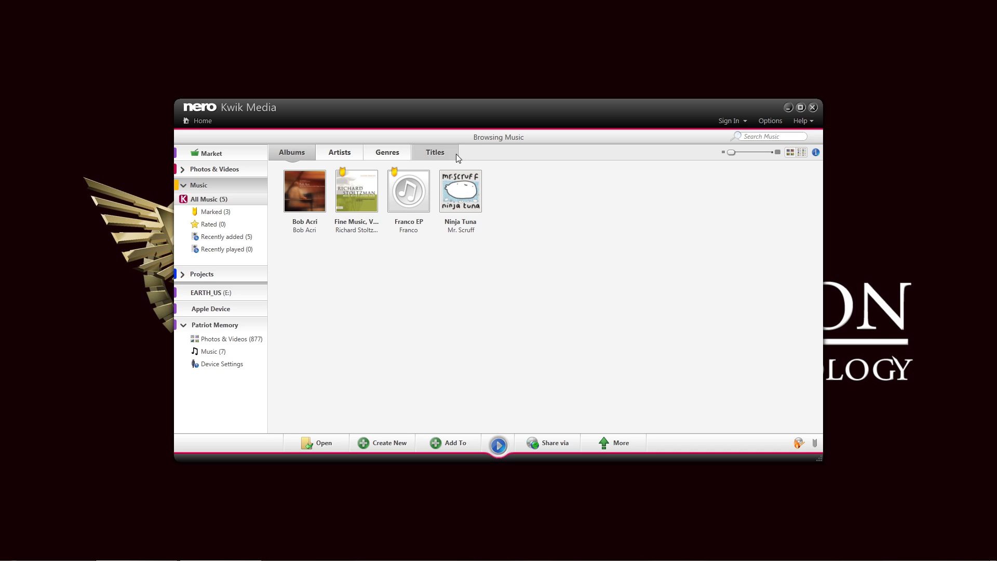
click(188, 186)
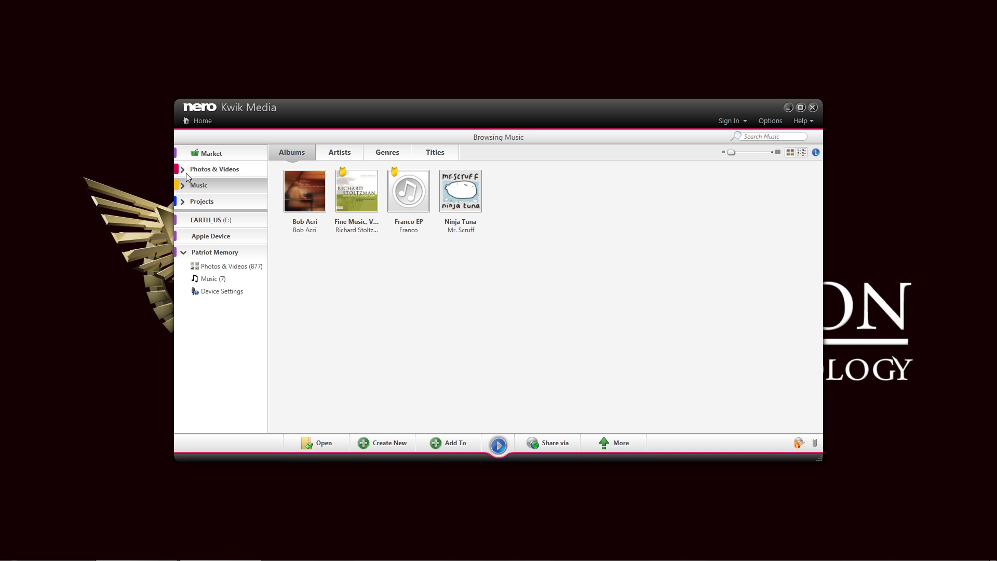
View the Projects library and examine which kinds of new project can be created.
click(202, 204)
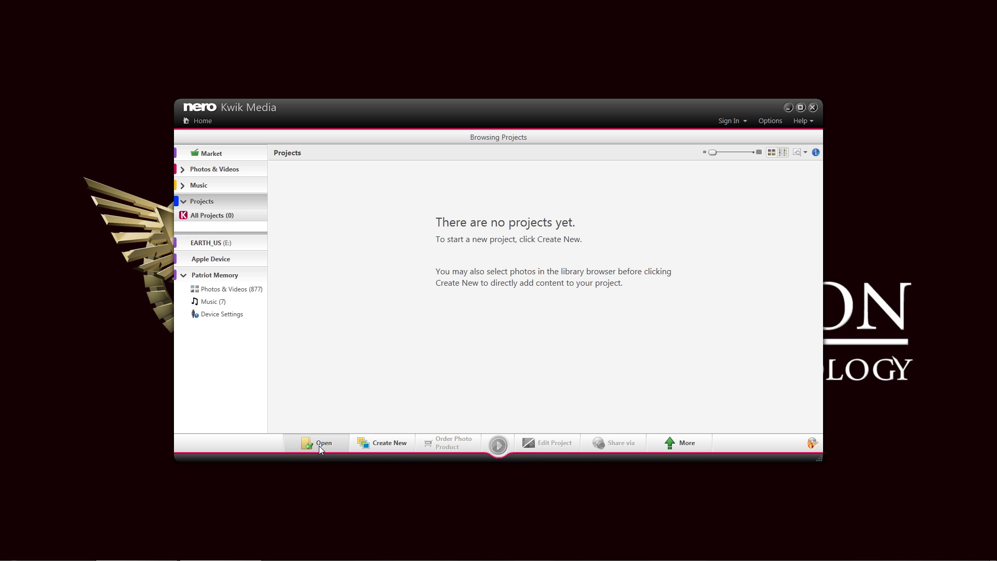
click(387, 446)
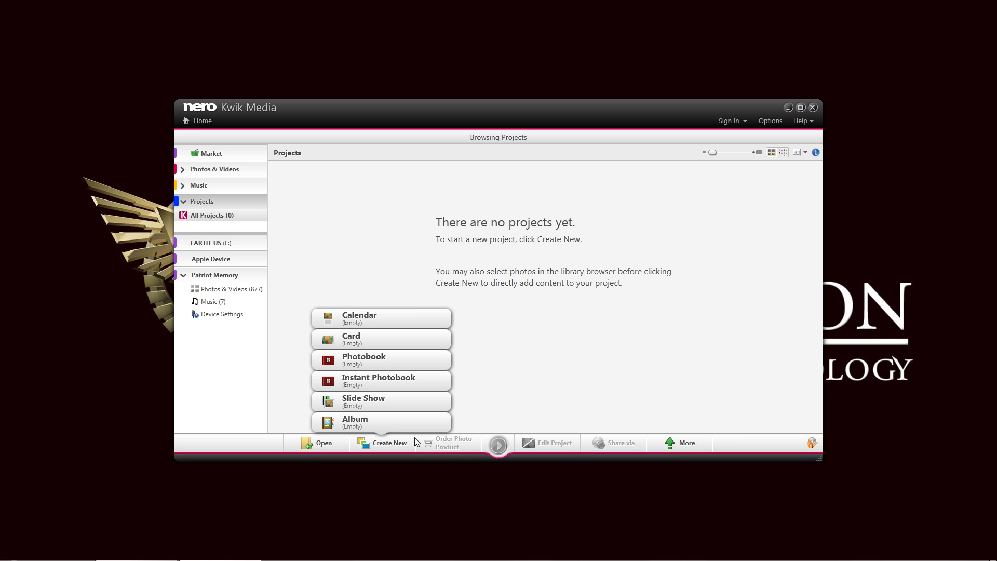
click(477, 464)
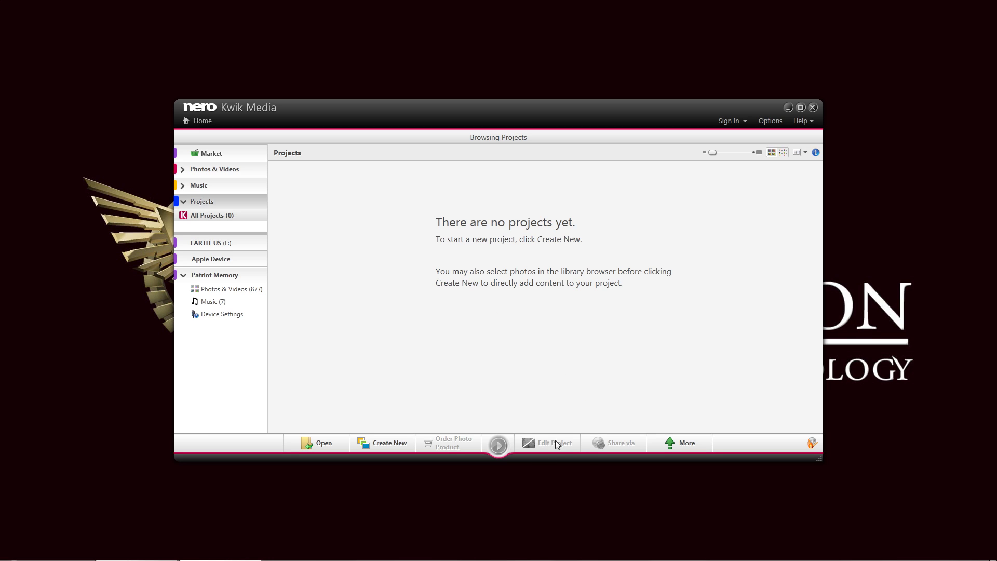
click(680, 443)
Select the second photo in the Day 3 results and examine its options for adding to projects, sharing and file management.
click(210, 170)
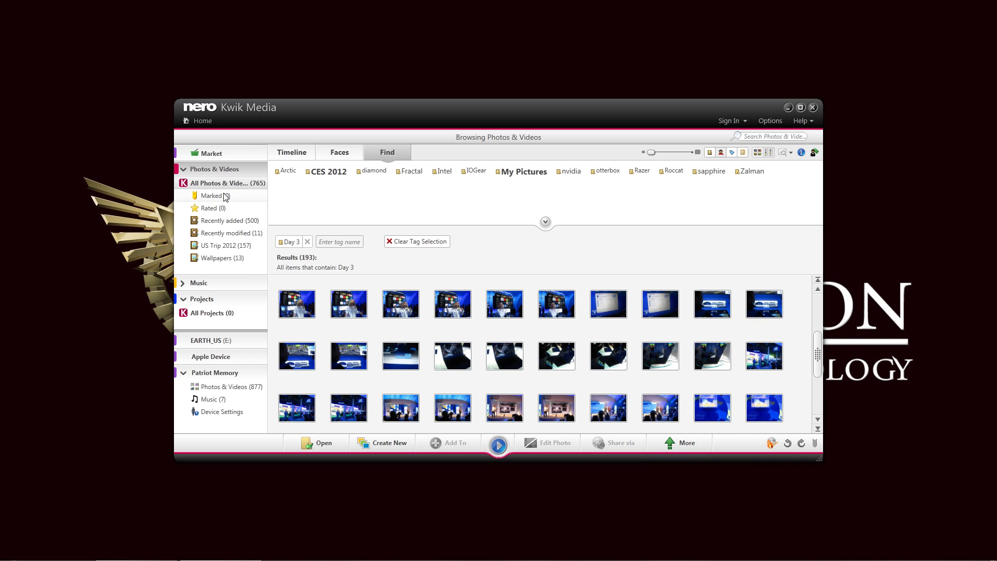
click(364, 306)
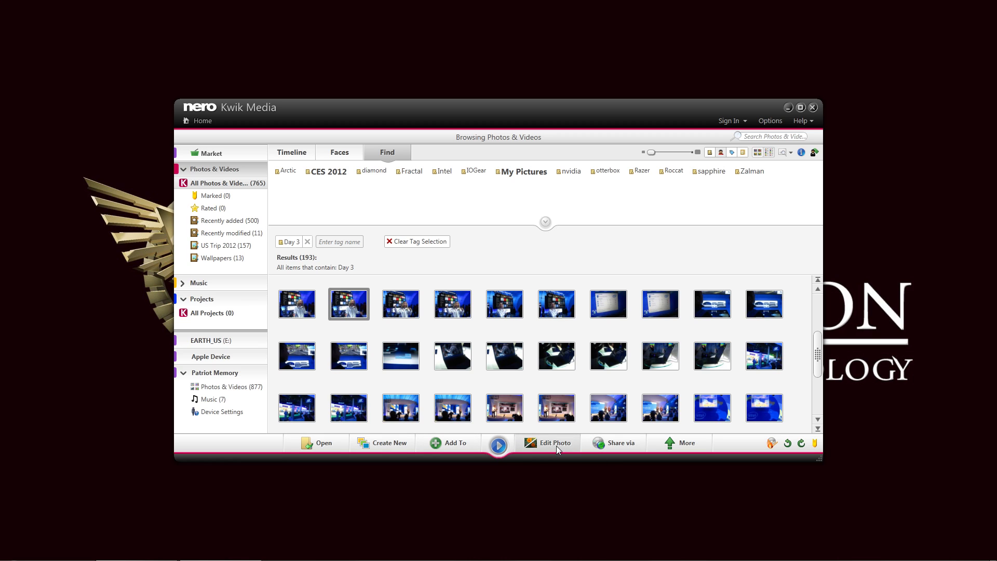
click(448, 443)
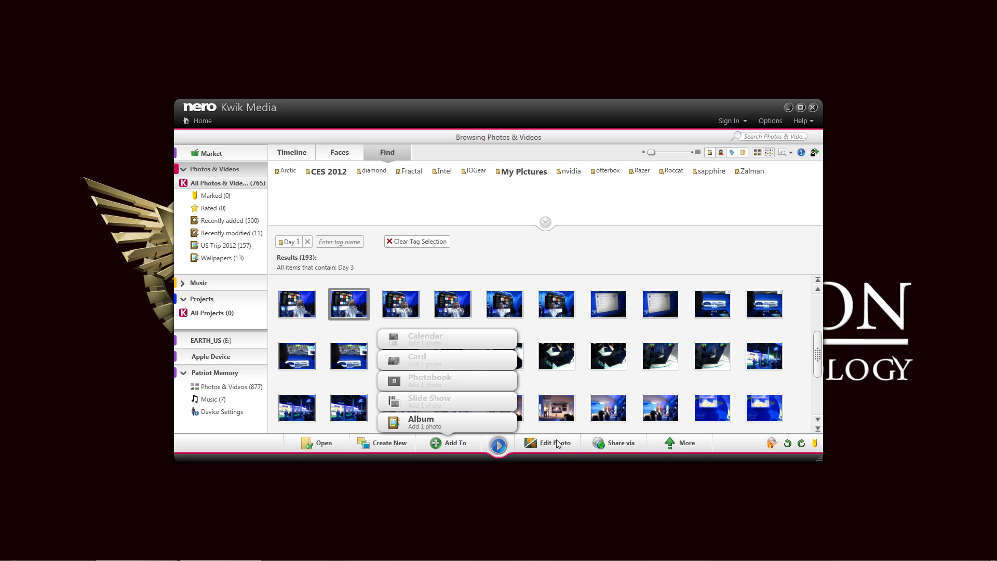
click(461, 447)
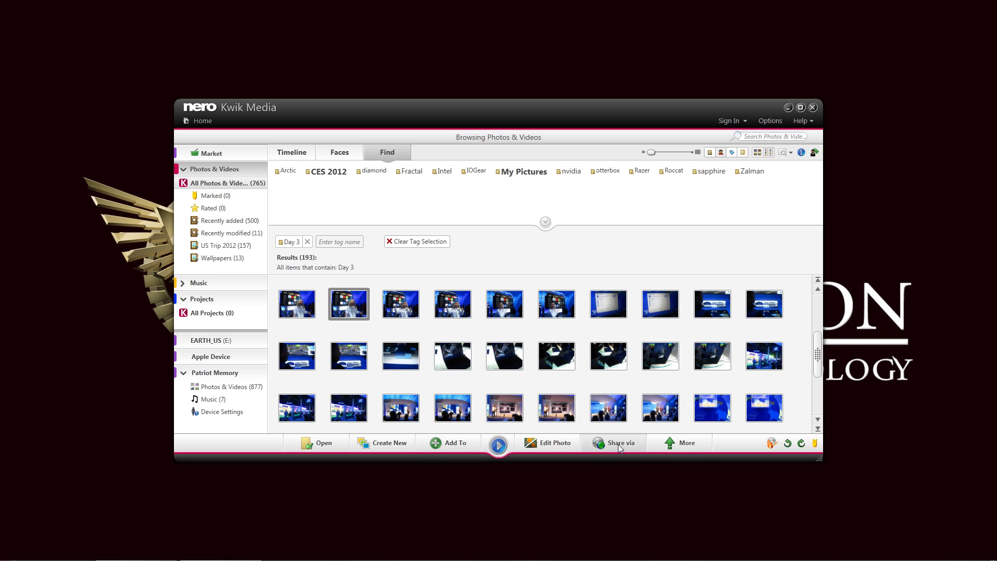
click(619, 446)
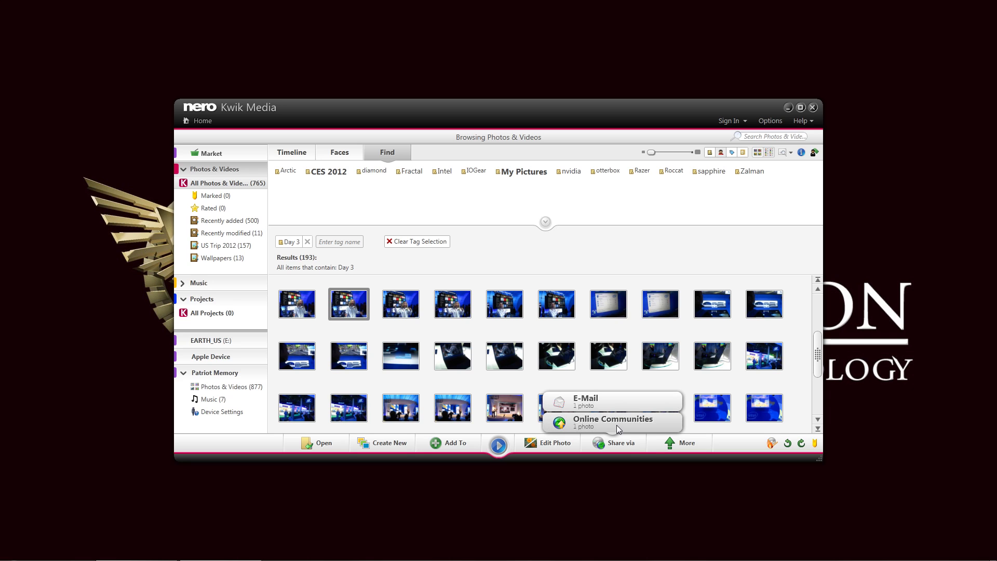
click(680, 447)
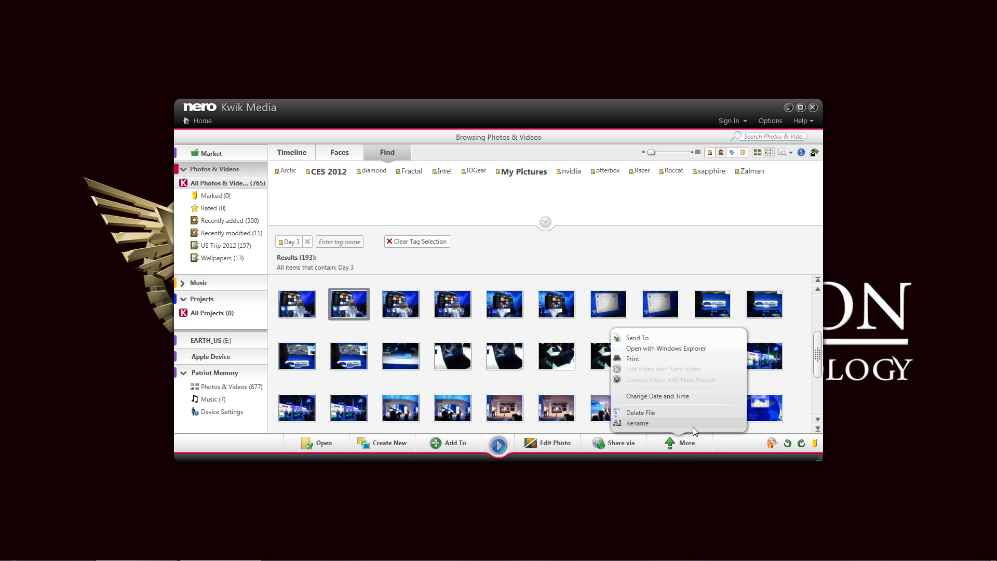
click(732, 444)
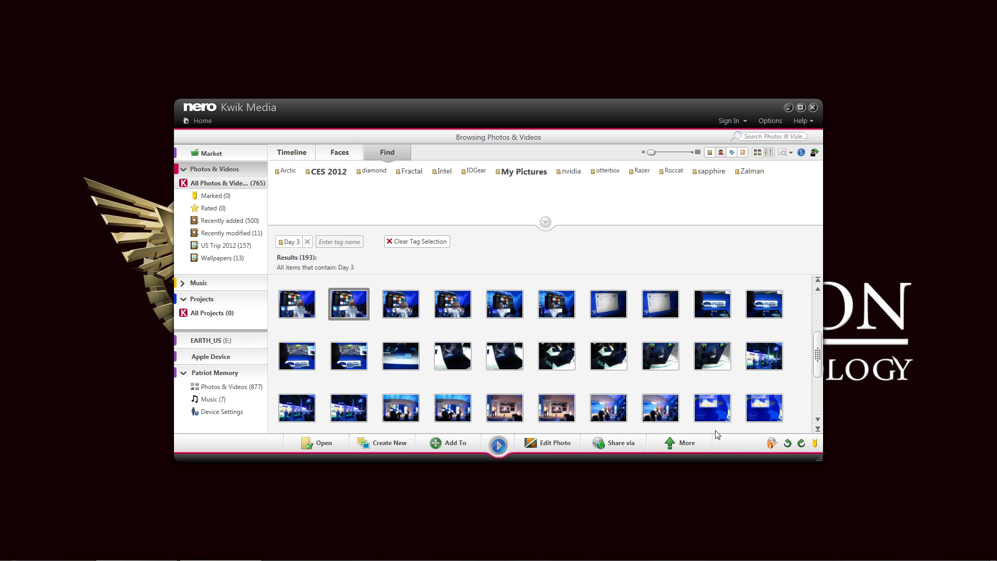
Switch to the music library and collapse the Photos & Videos and Music sections.
click(188, 284)
click(184, 169)
click(182, 185)
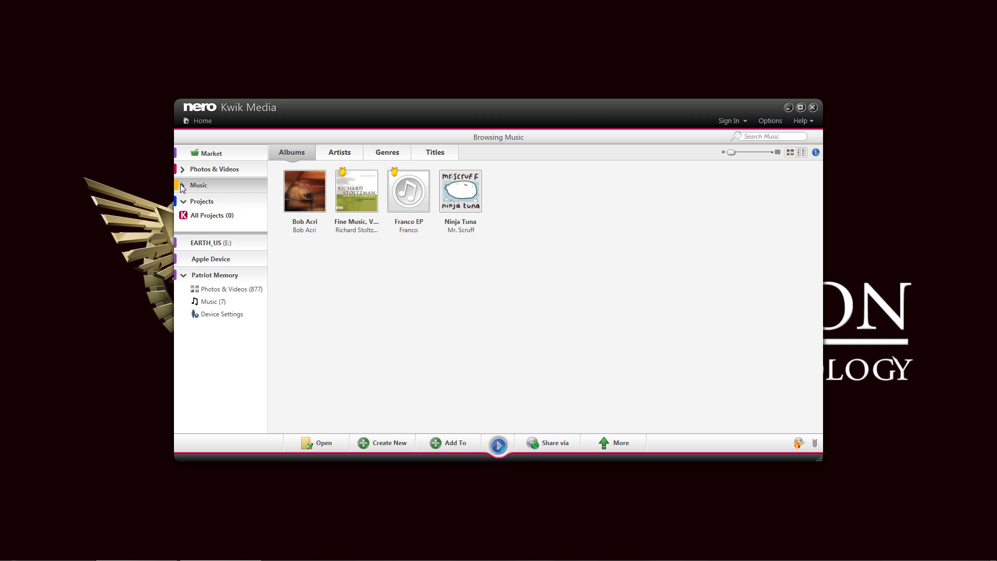
View the EARTH_US Blu-ray disc page and the Apple Device transfer page.
click(206, 246)
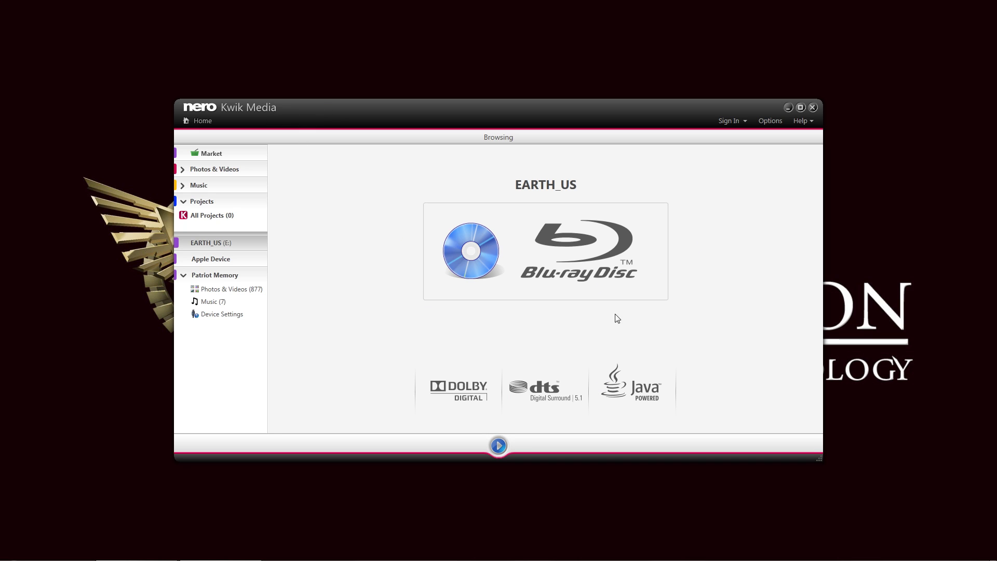
click(212, 261)
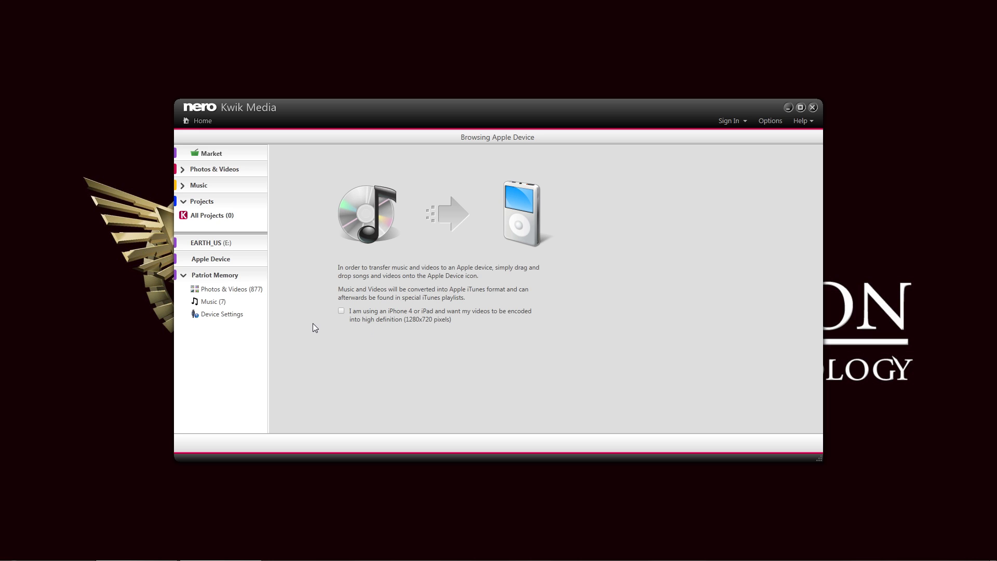
Browse the photo and video folders and the music tracks stored on the Patriot Memory device.
click(227, 279)
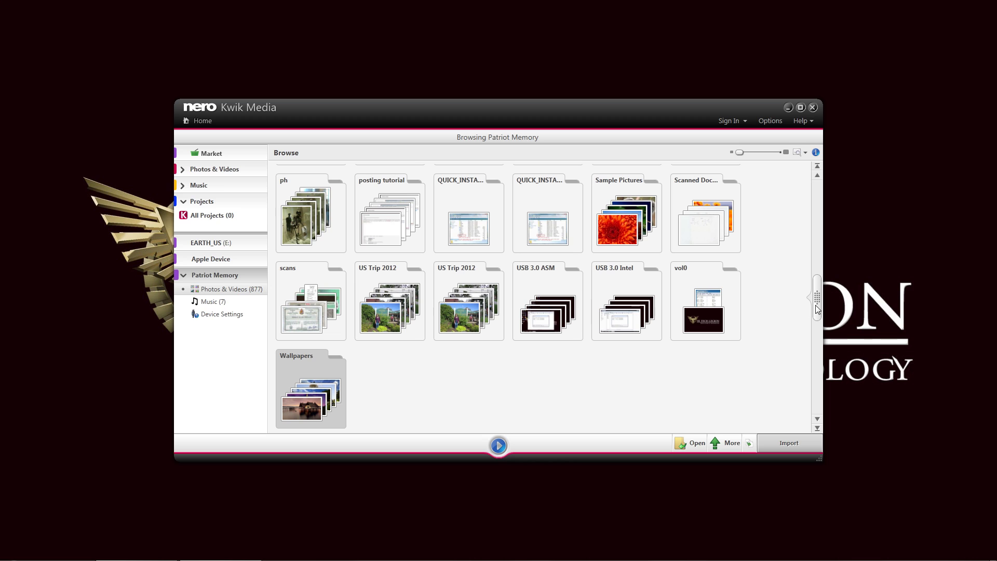
drag(815, 312, 818, 236)
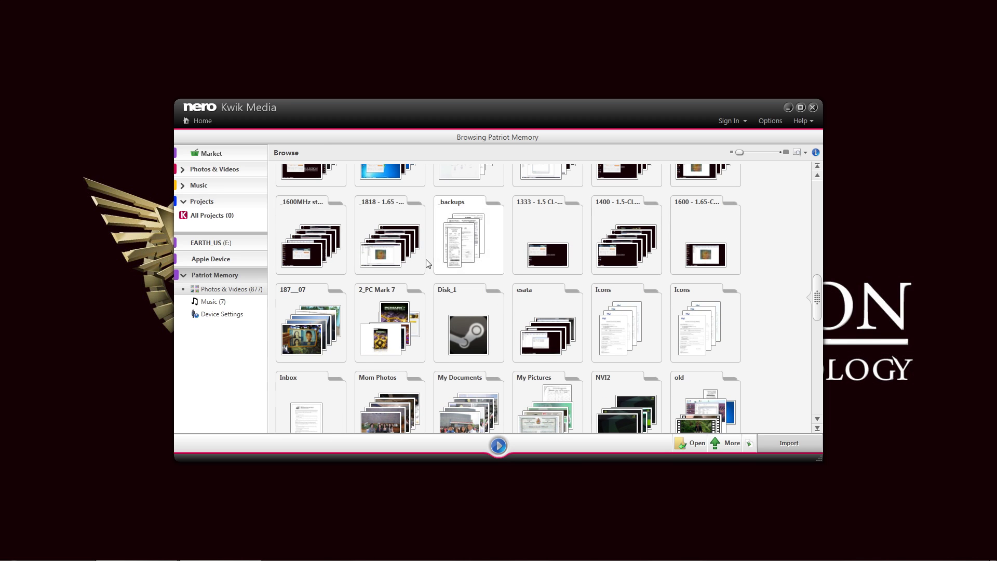
click(221, 304)
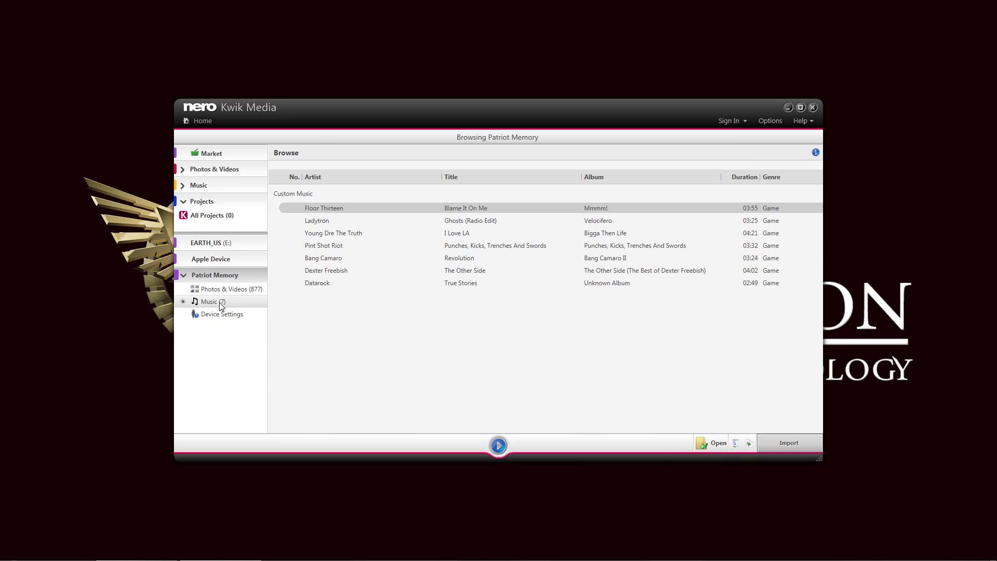
Examine the Patriot Memory device's settings, Instant Import and Sync to Device options, and collapse the Projects section.
click(228, 315)
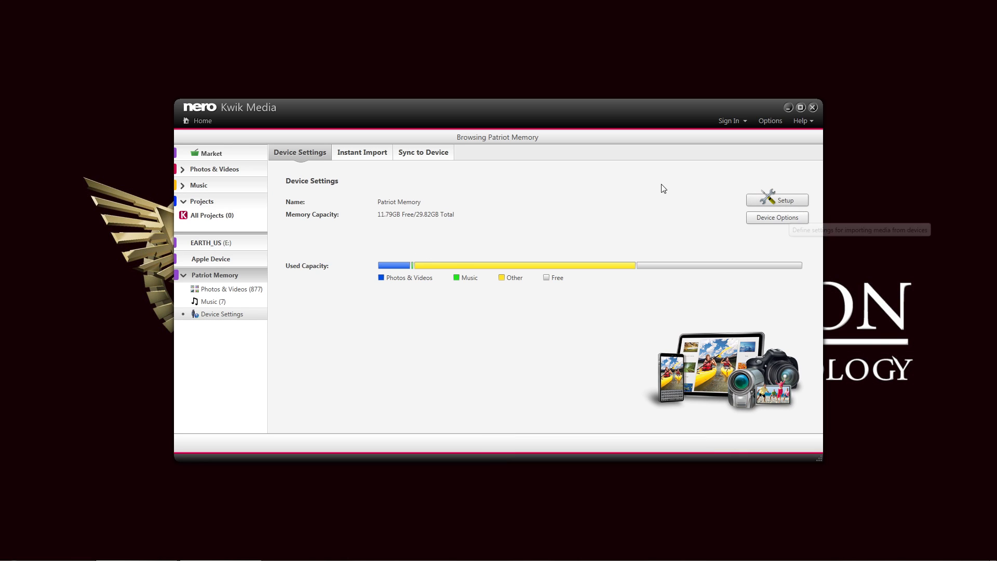
click(347, 157)
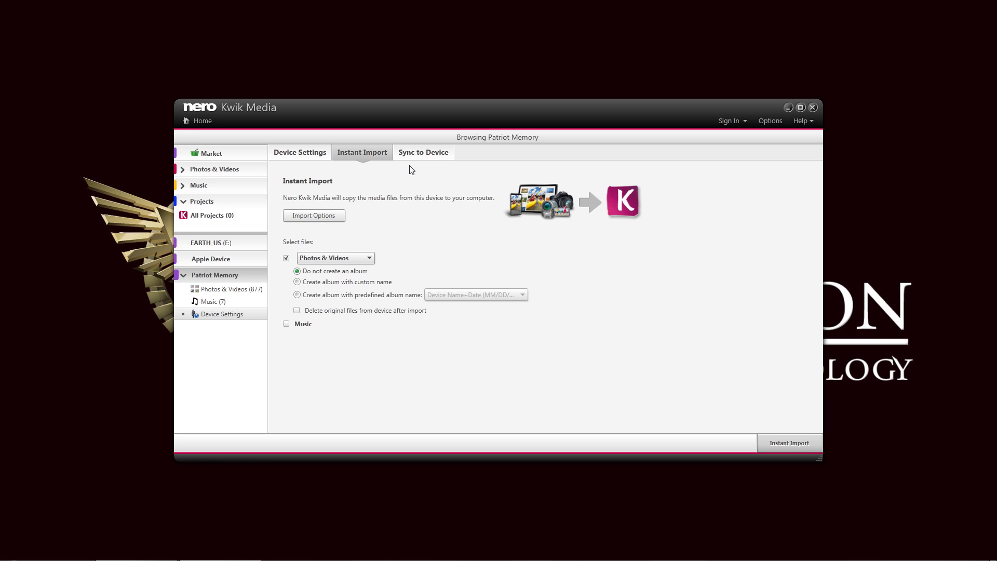
click(416, 152)
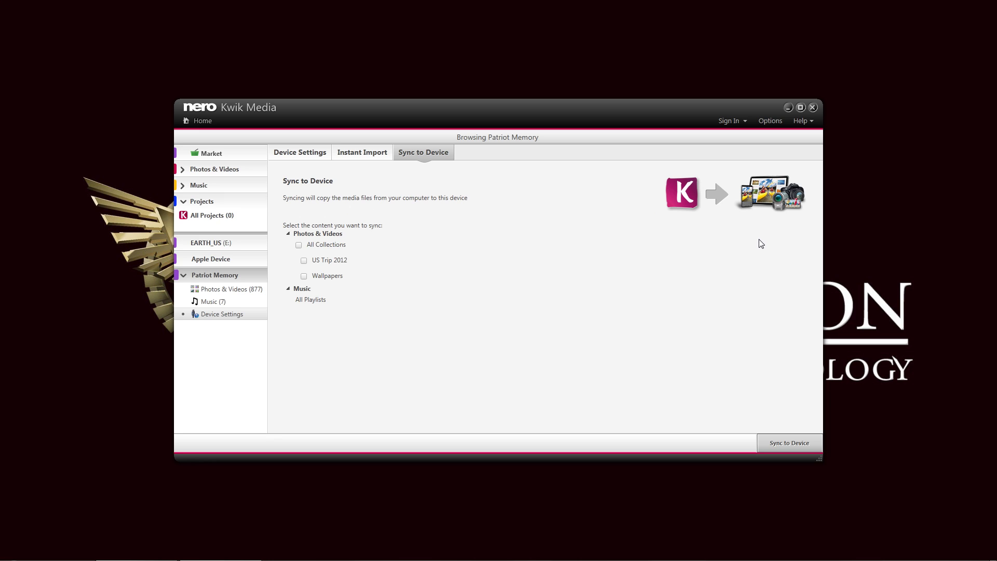
click(182, 202)
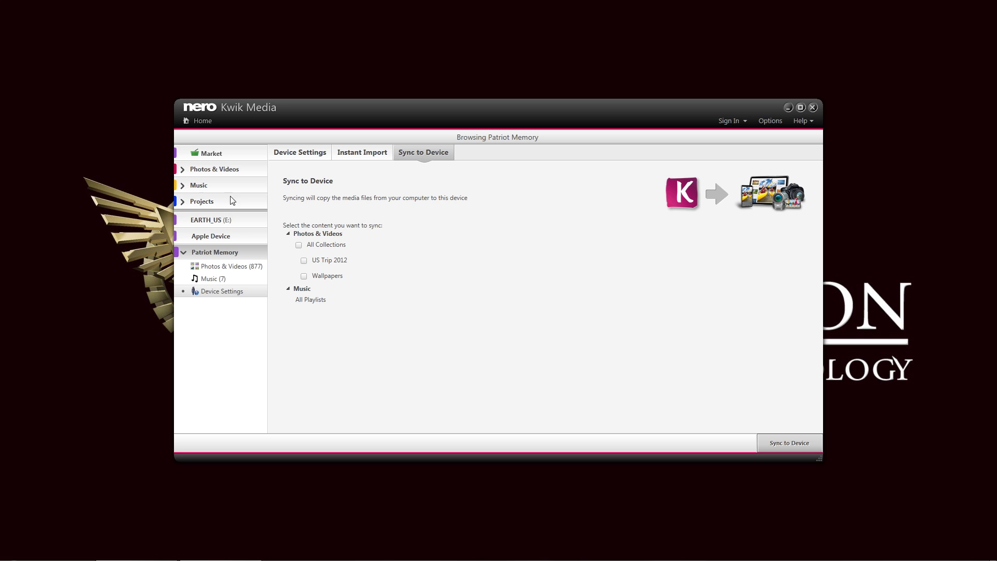
Open the program options and examine the general settings and the library's watched folders.
click(770, 120)
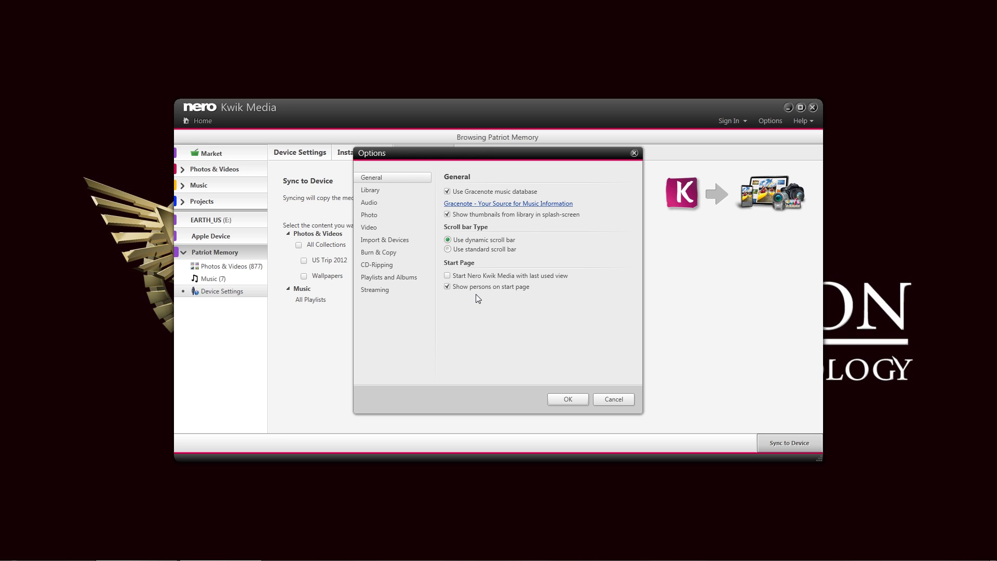
click(374, 191)
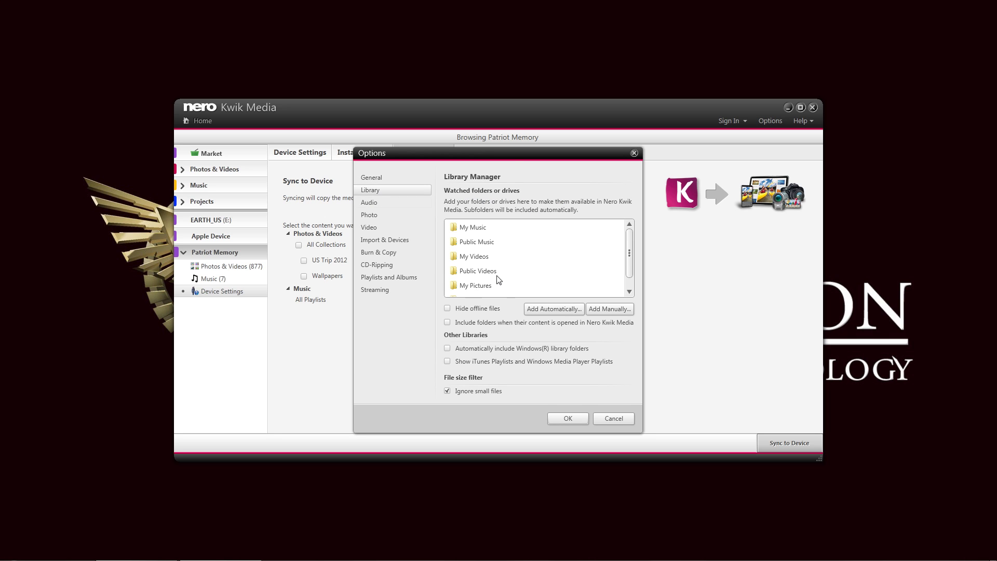
scroll(627, 265, down, 1)
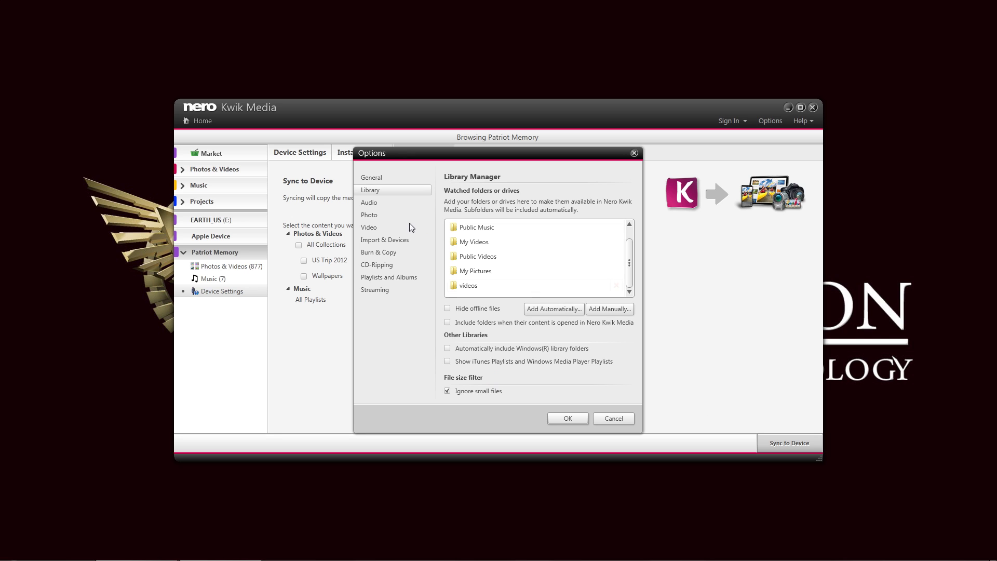
Examine the Audio, Photo, Video, and Import & Devices settings in the program options.
click(381, 204)
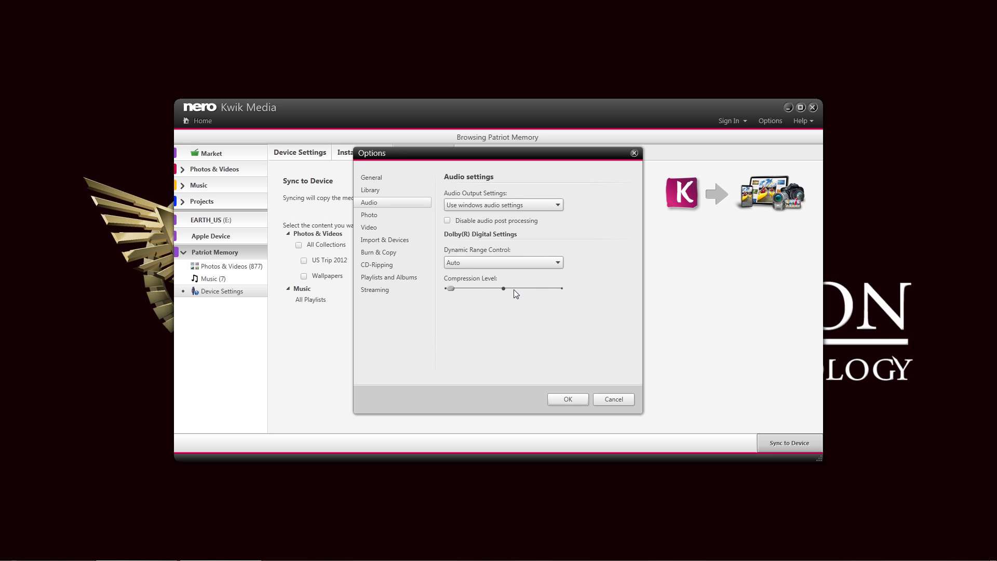
click(381, 214)
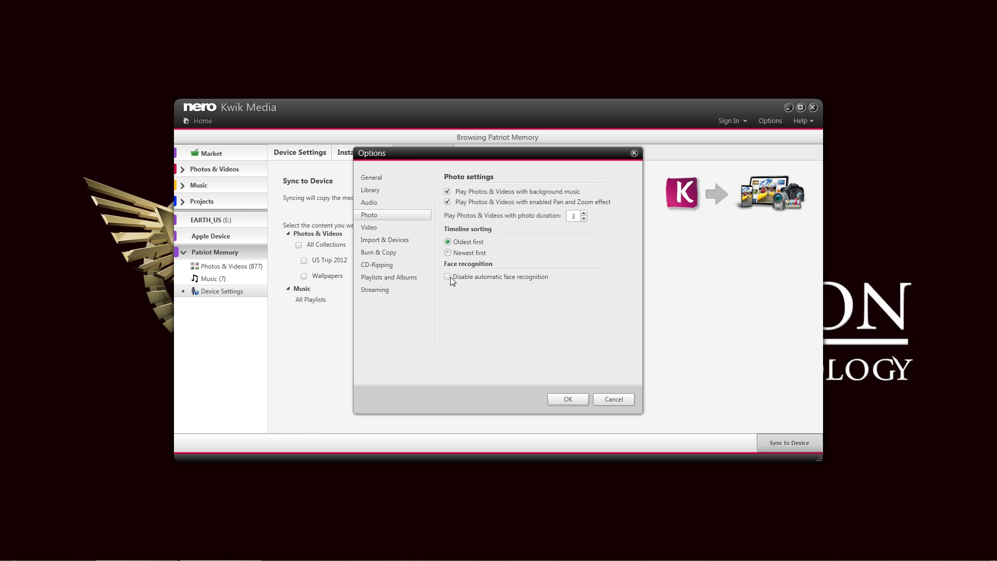
click(377, 228)
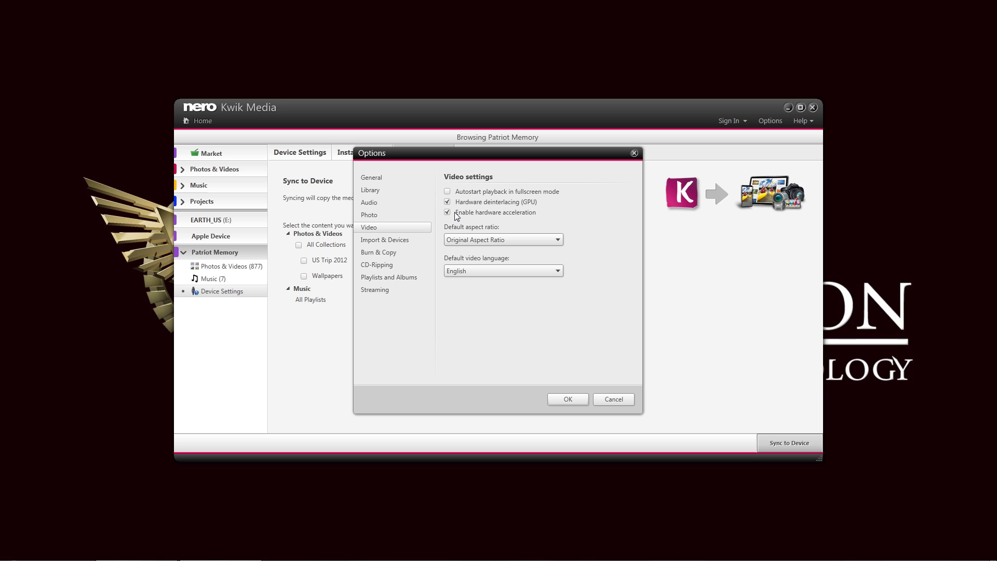
click(396, 241)
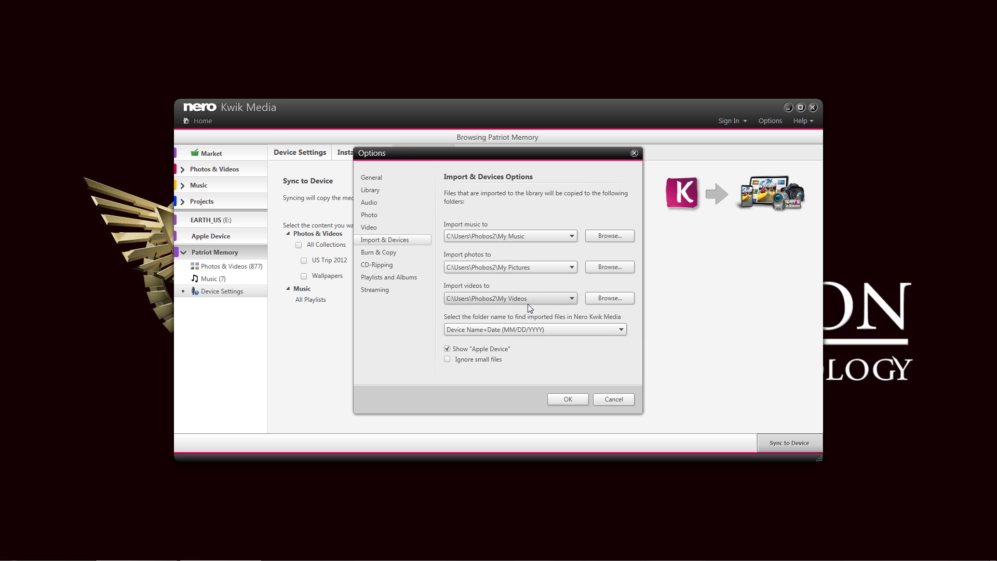
Examine the Burn & Copy, CD-Ripping, and Playlists and Albums settings in the program options.
click(397, 254)
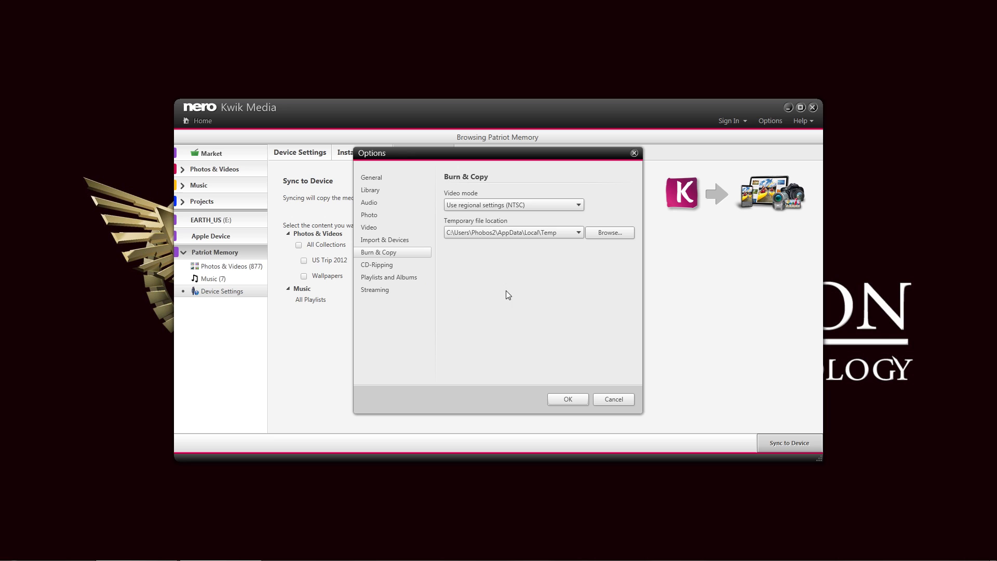
click(382, 264)
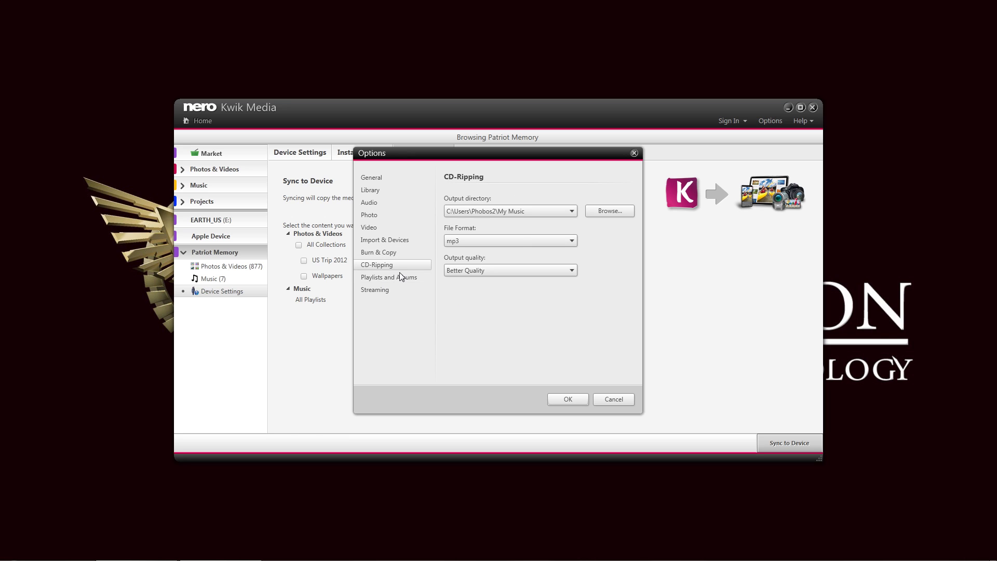
click(398, 278)
Examine the Streaming settings, including the media server's name and shared content, and accept the program options.
click(393, 291)
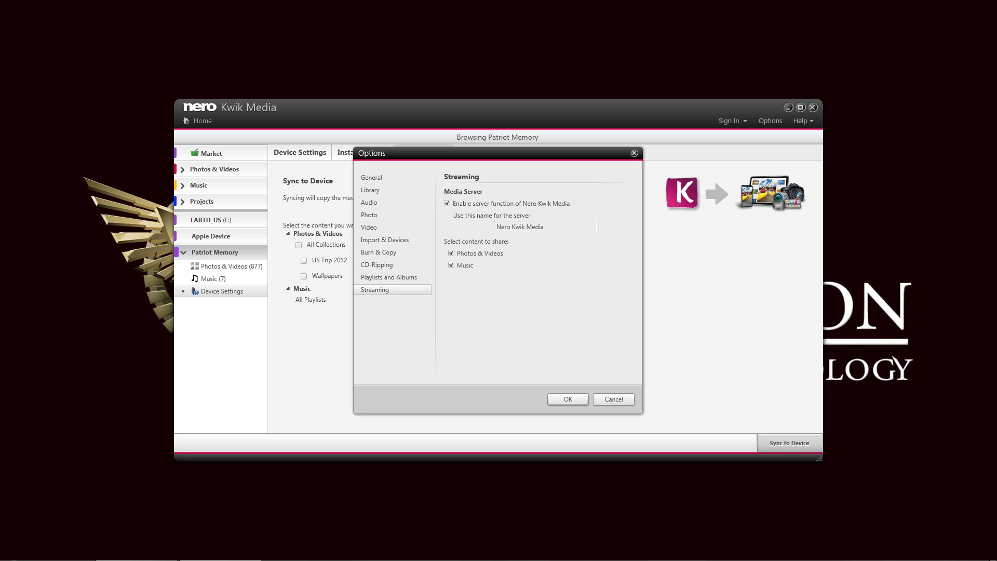
drag(544, 227, 511, 226)
click(543, 226)
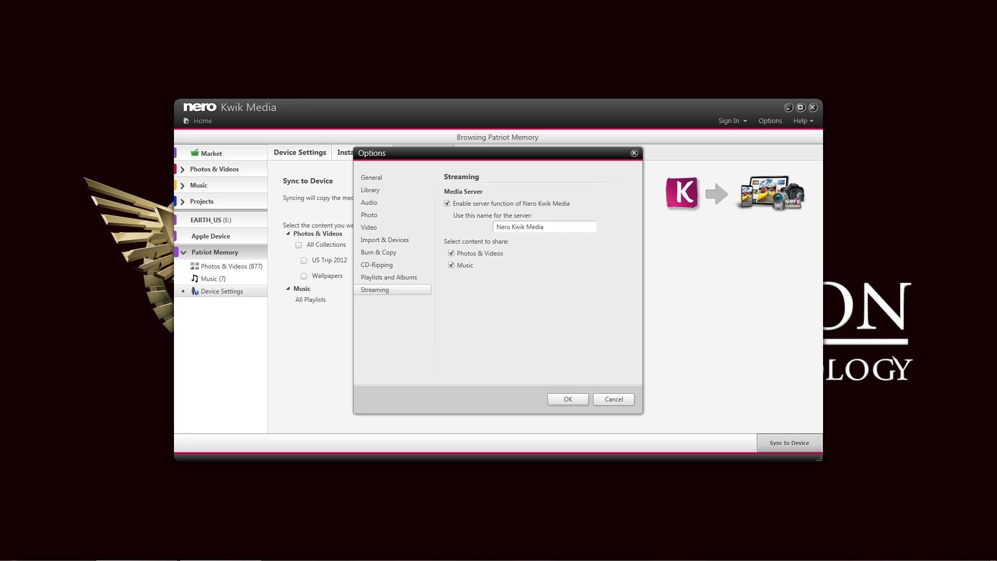
drag(544, 226, 493, 229)
click(535, 229)
click(571, 401)
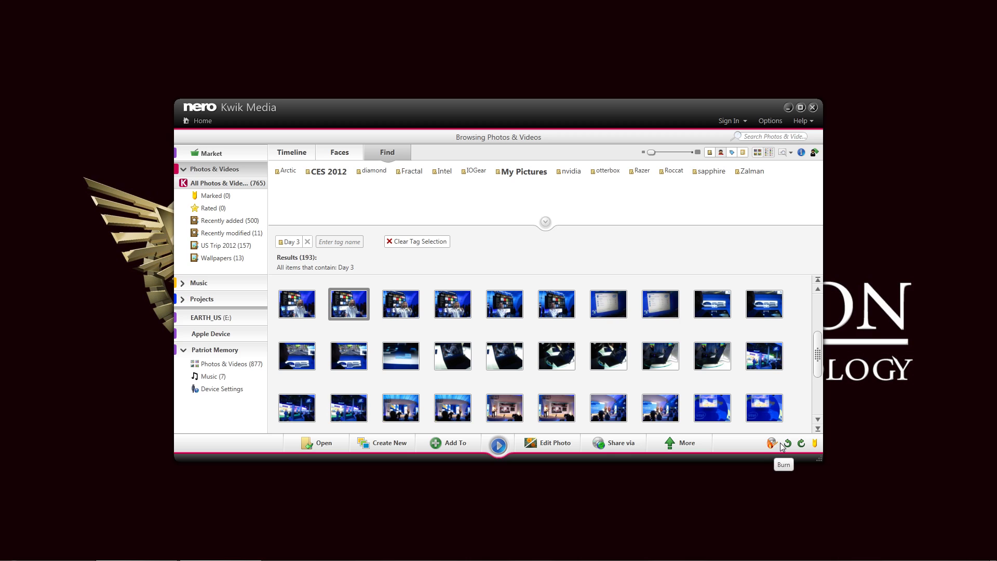
Collapse the Photos & Videos section and view the Market page.
click(184, 170)
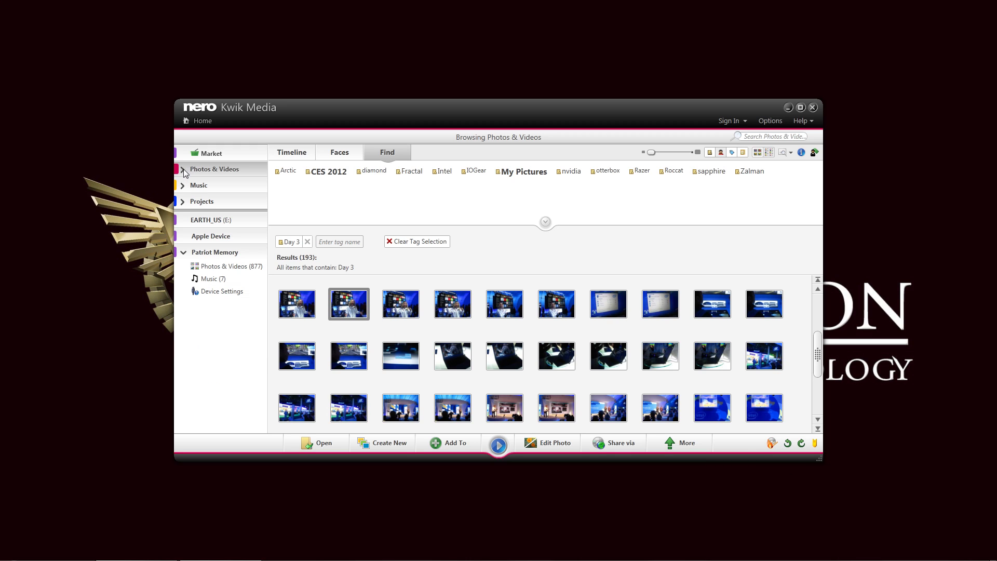
click(211, 156)
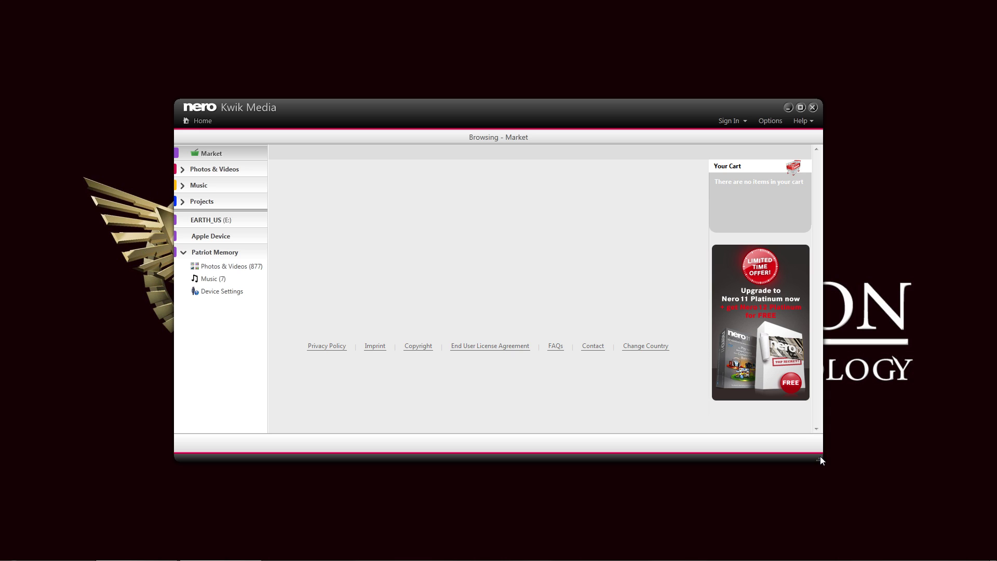
View the Nero account sign-in form and the general program options, closing both without changes.
click(742, 121)
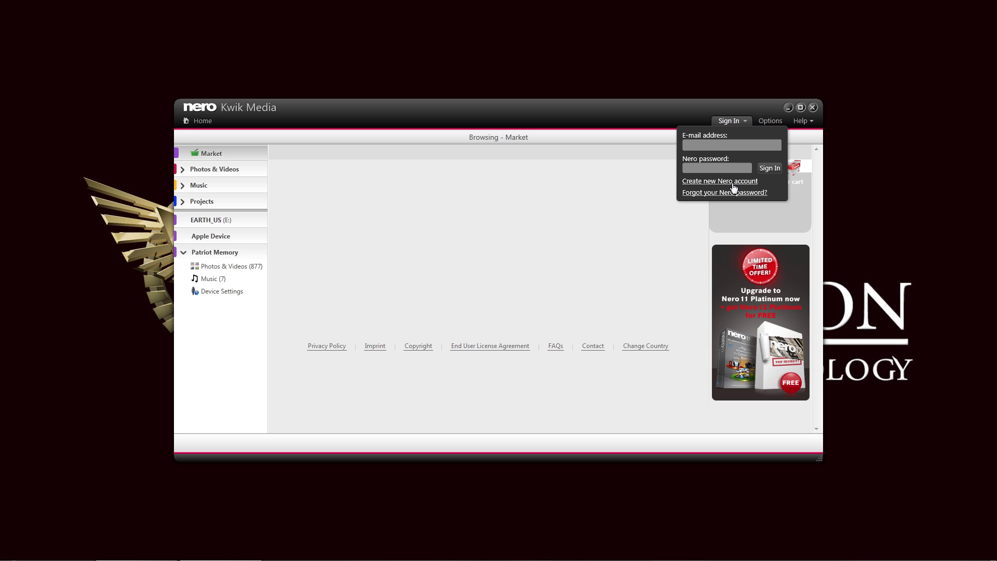
click(746, 120)
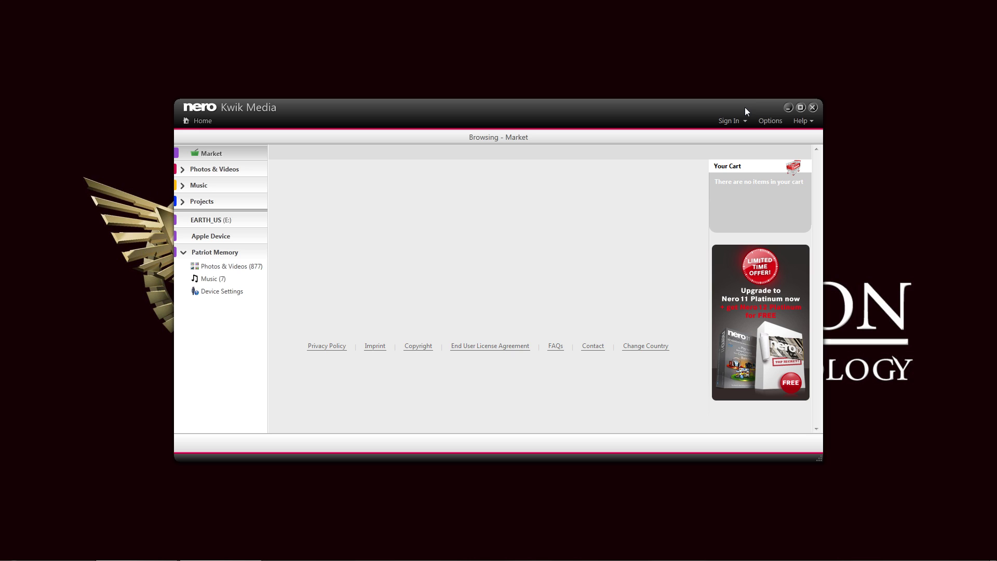
click(770, 120)
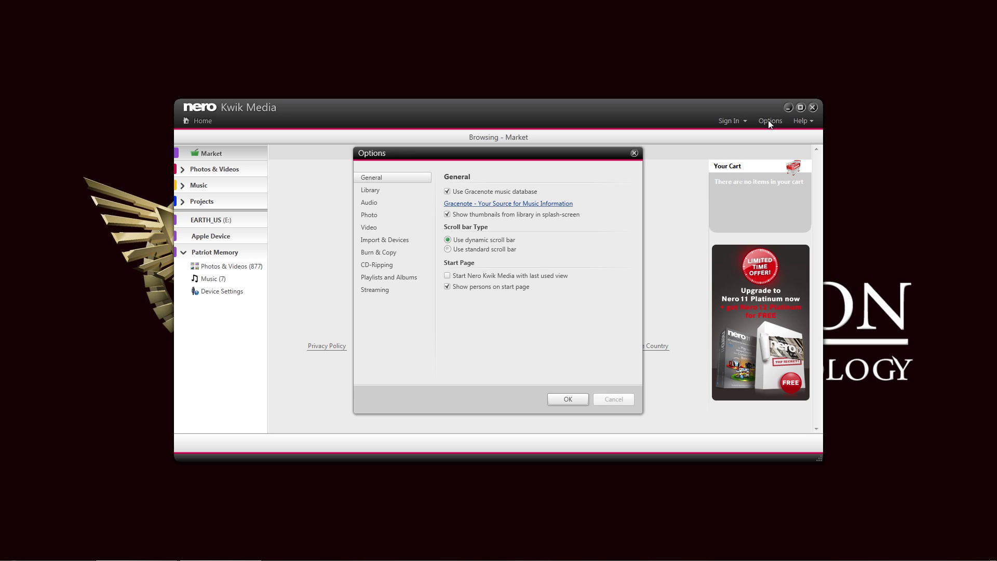
click(615, 399)
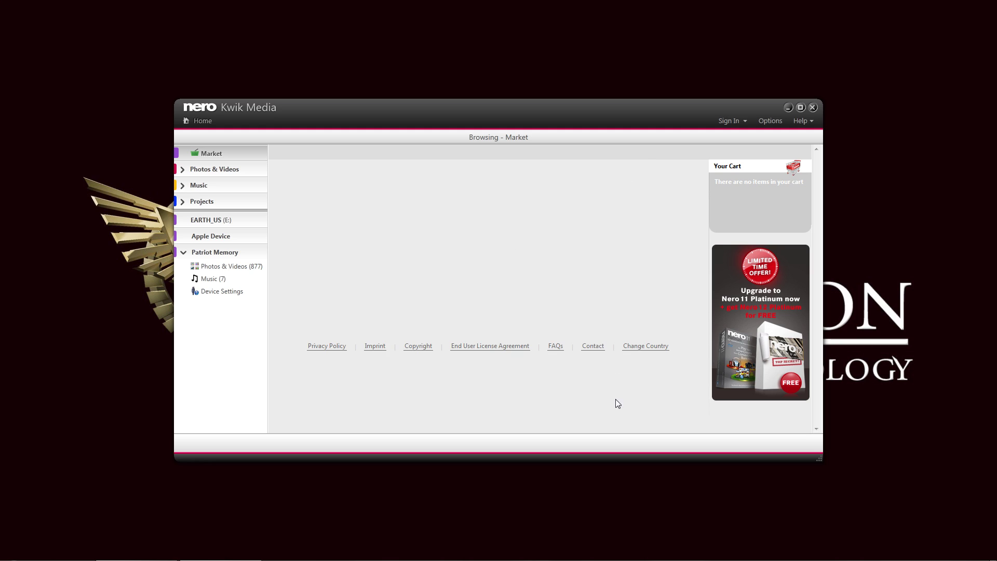
Look over the available help resources, such as product manuals, online tutorials and add-ons.
click(814, 123)
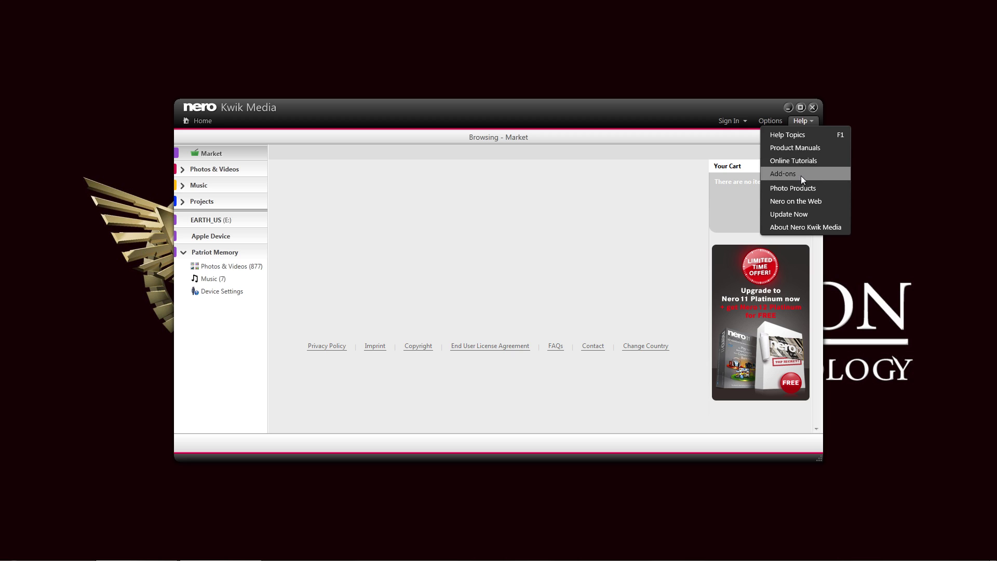
click(728, 121)
click(813, 122)
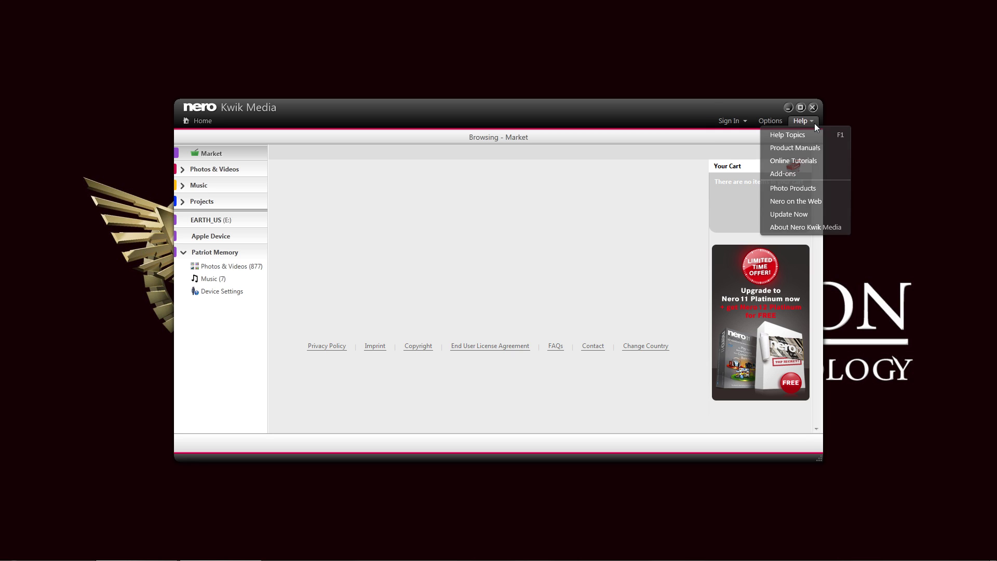
click(815, 124)
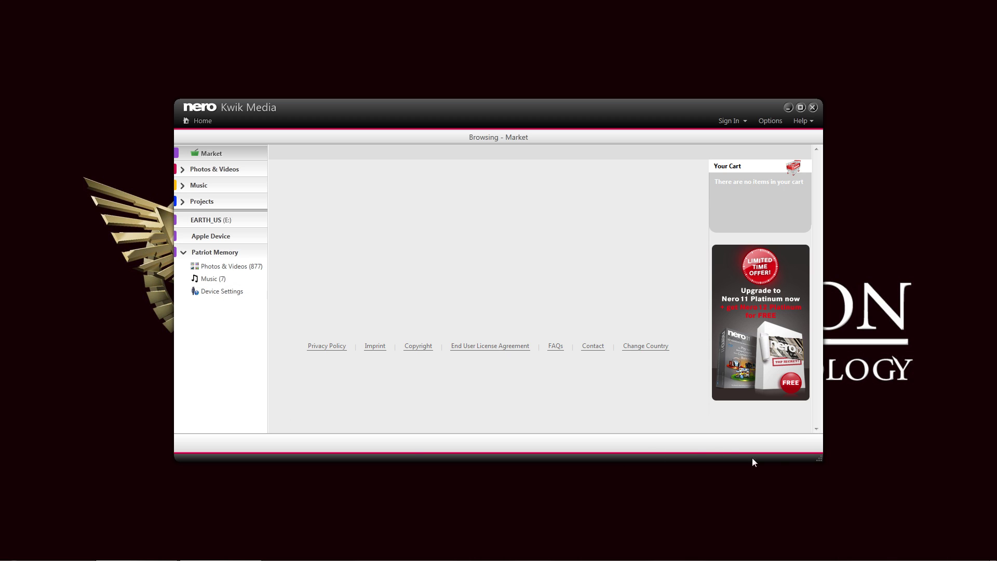
Collapse the Patriot Memory section and browse the Photos & Videos items tagged Day 3.
click(184, 252)
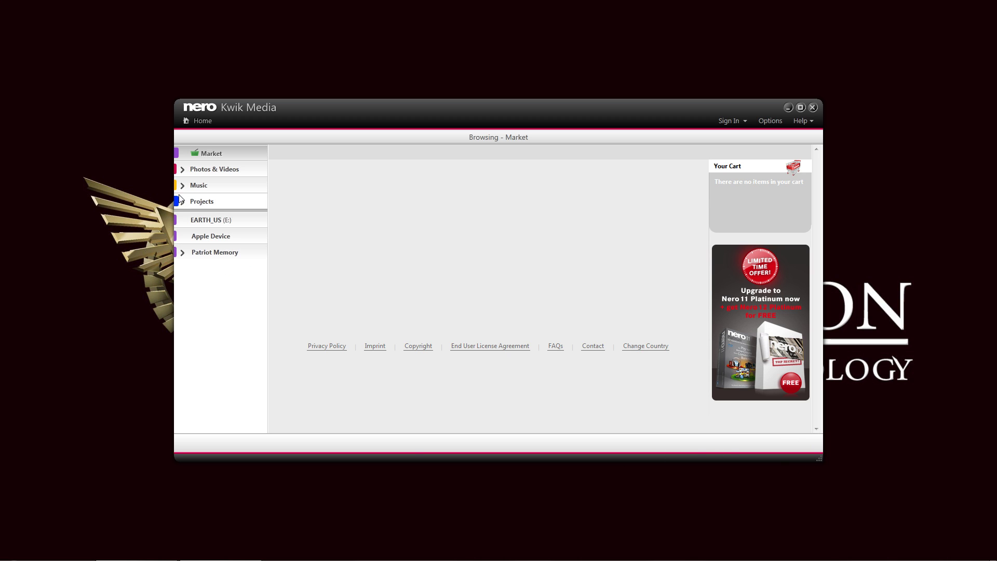
click(212, 170)
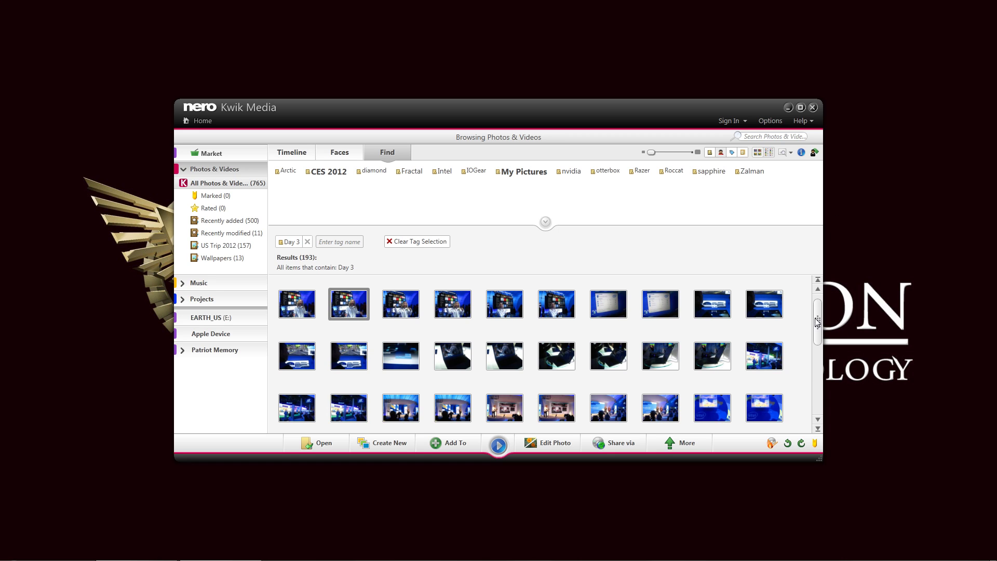
scroll(812, 359, down, 2)
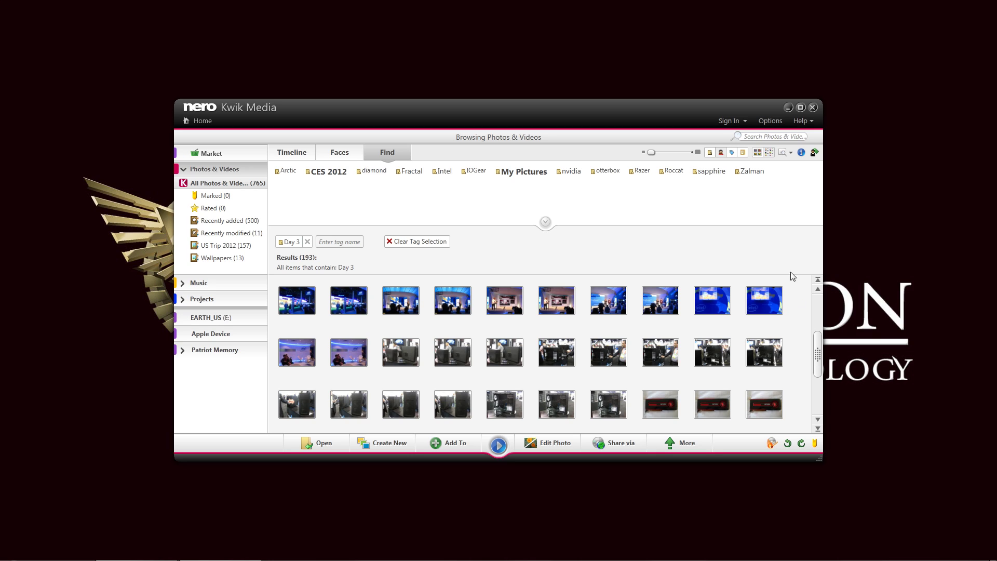
Close Nero Kwik Media and collapse its description in the Nero 12 Platinum welcome window.
click(813, 108)
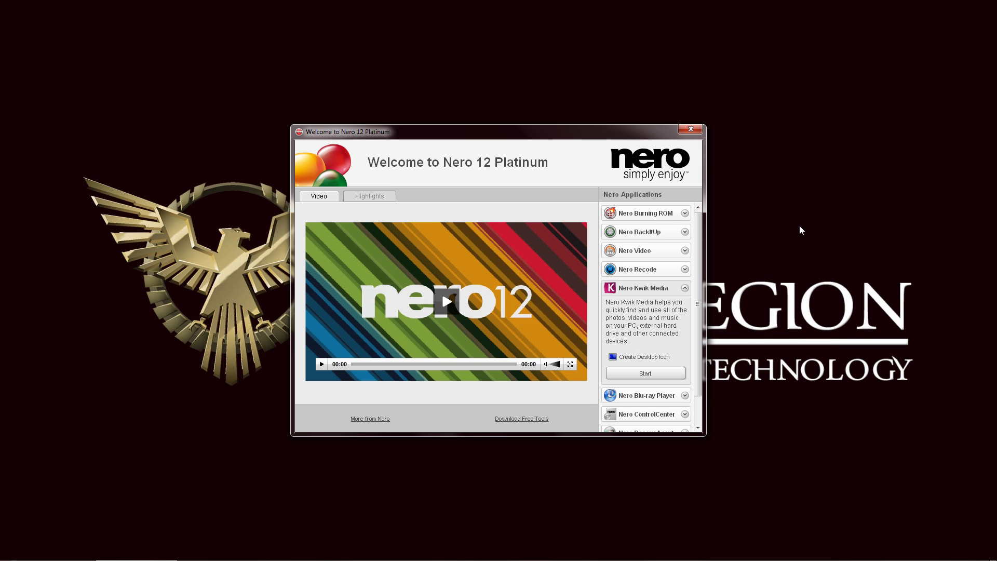
click(685, 288)
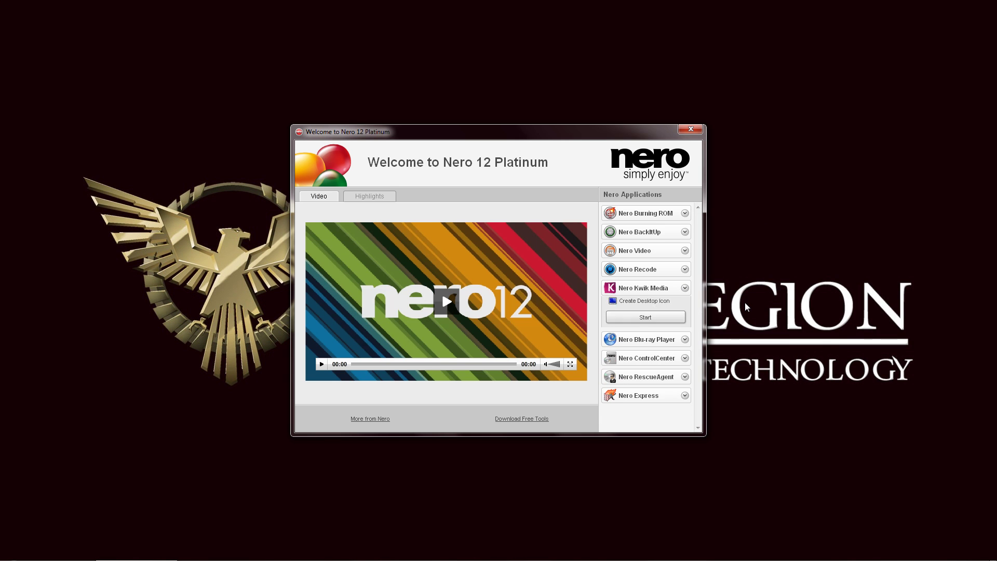